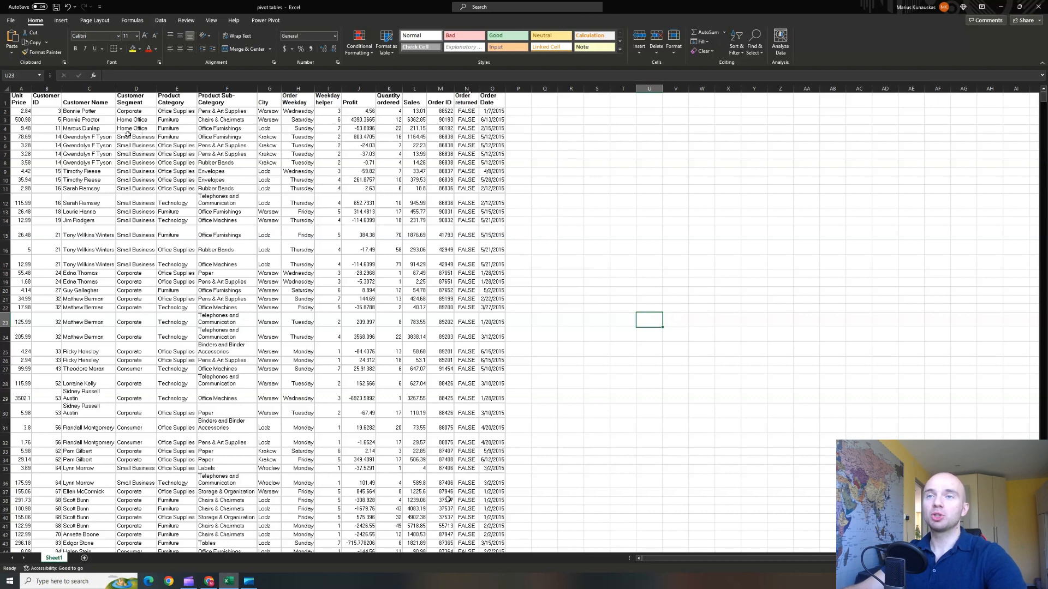
left_click(136, 154)
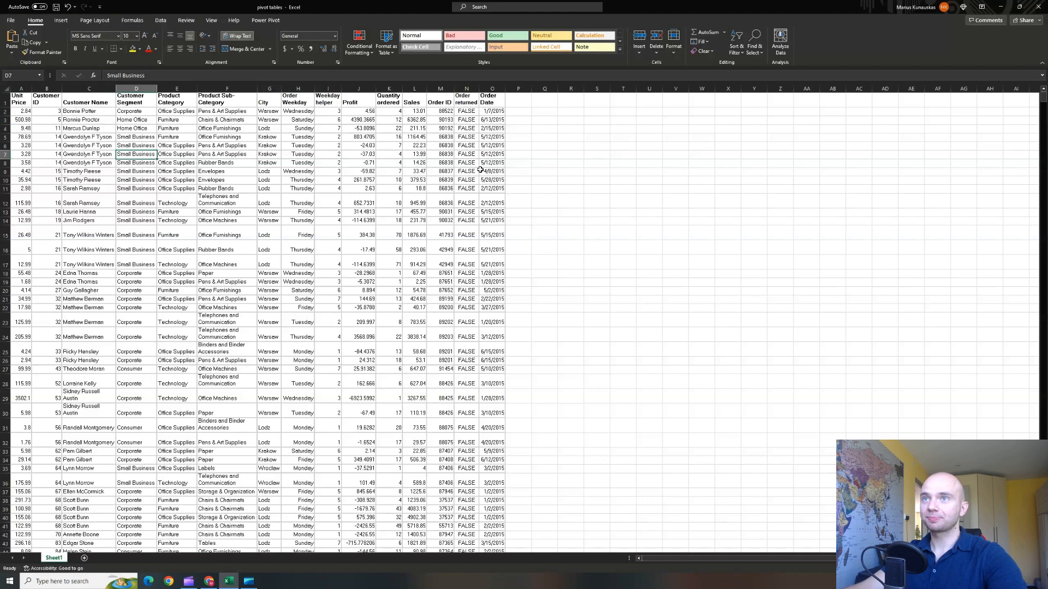
left_click(563, 188)
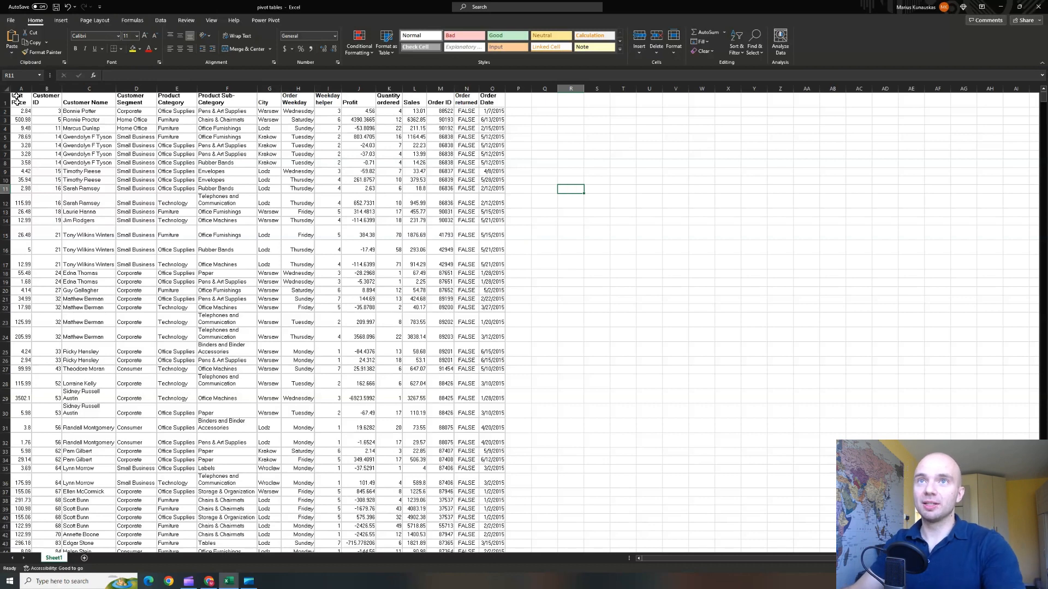
left_click_drag(17, 99, 488, 192)
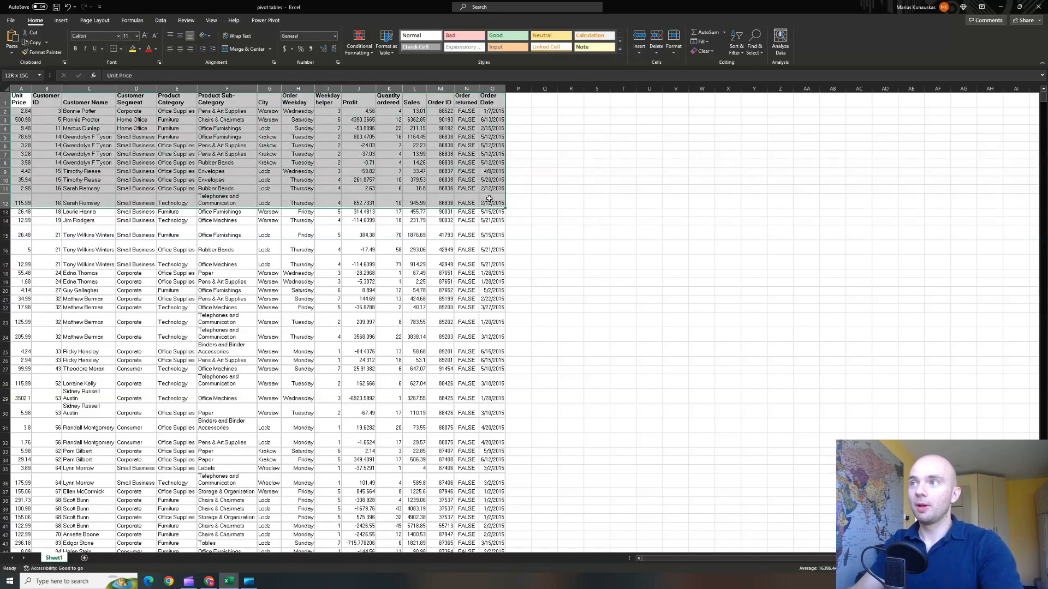
left_click(577, 171)
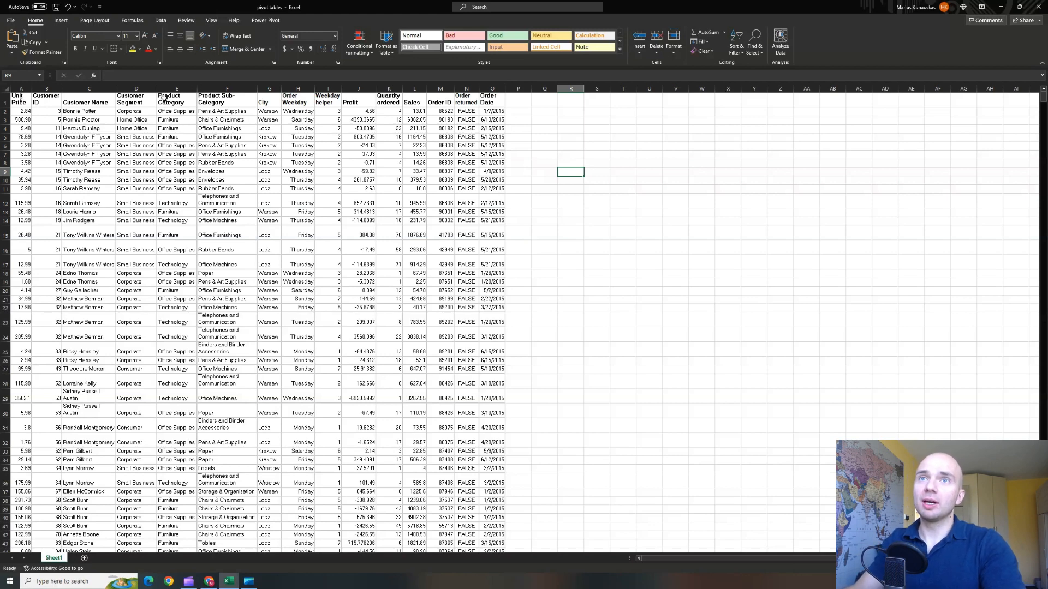
left_click_drag(26, 114, 485, 113)
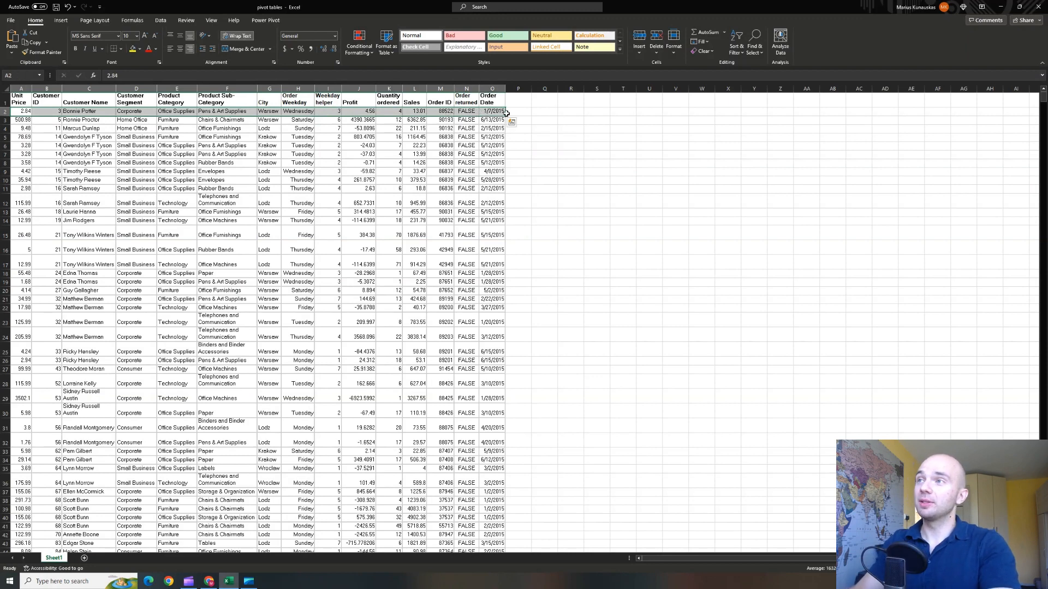
left_click(589, 130)
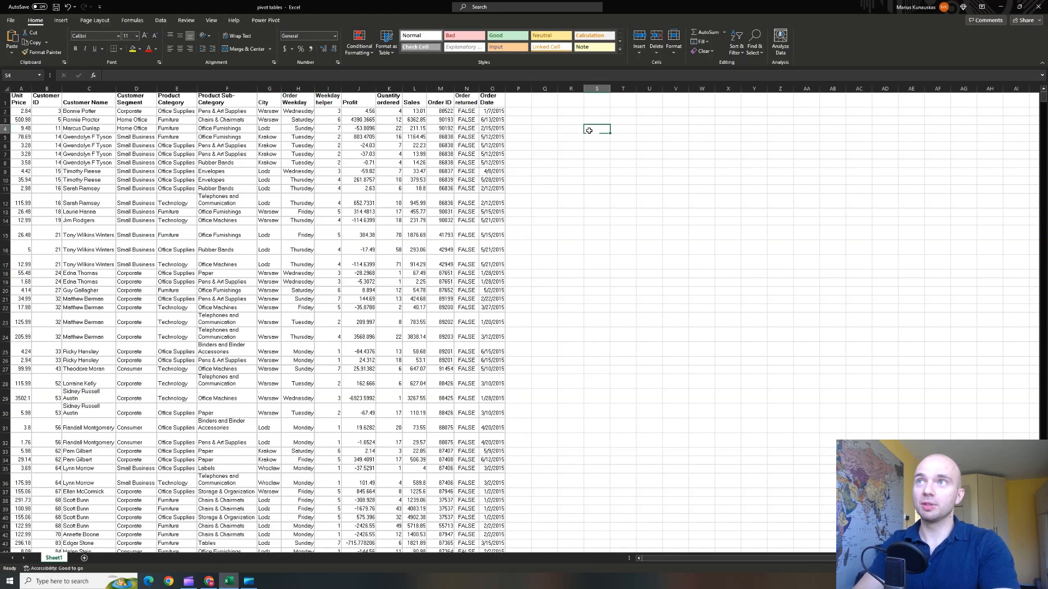
Convert the order data range on Sheet1 into a table that uses the first row as headers
left_click(174, 181)
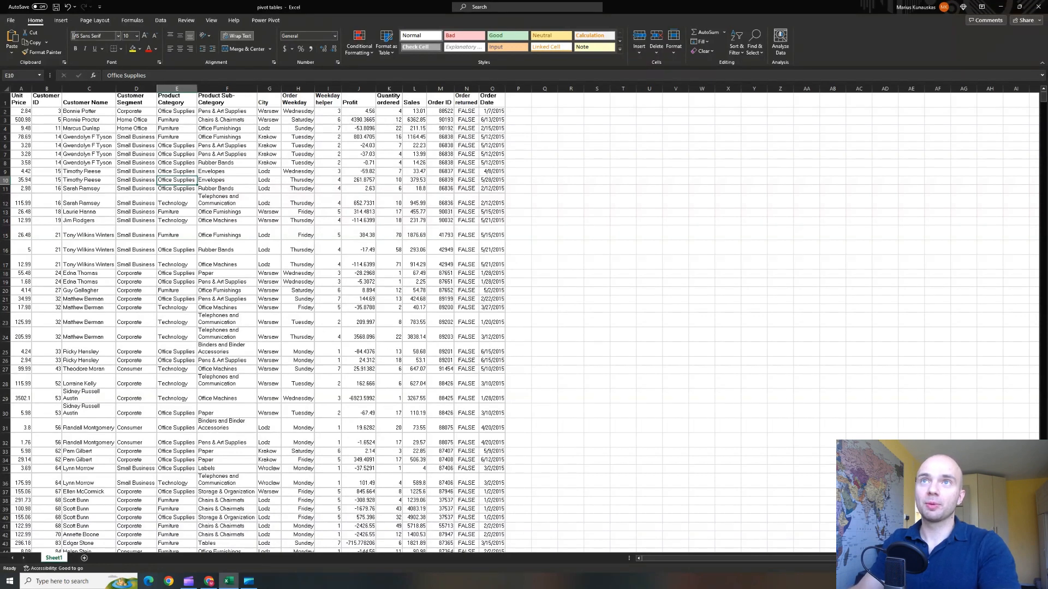
left_click(60, 22)
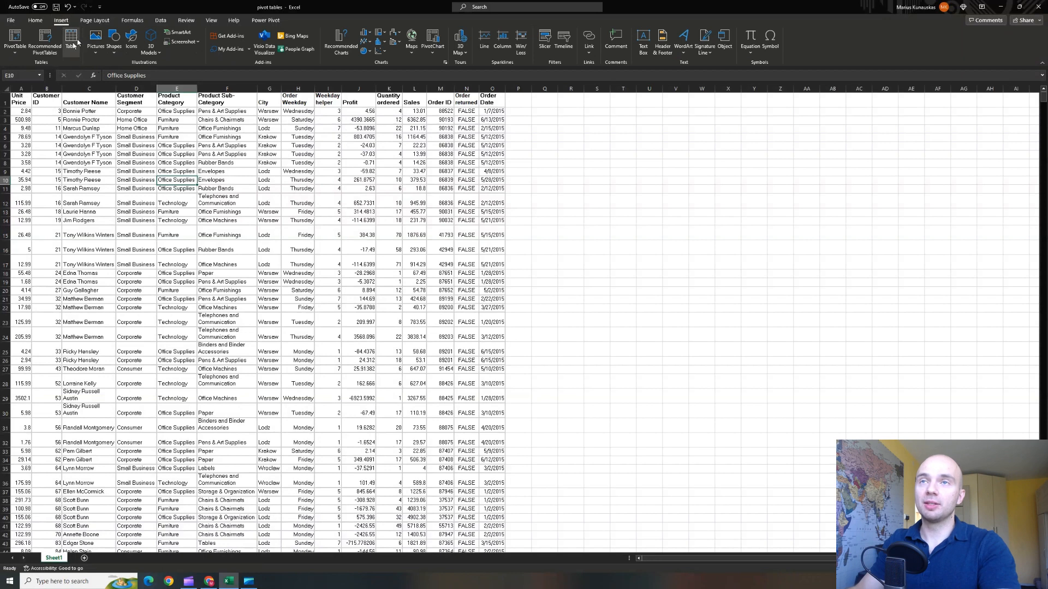
left_click(72, 41)
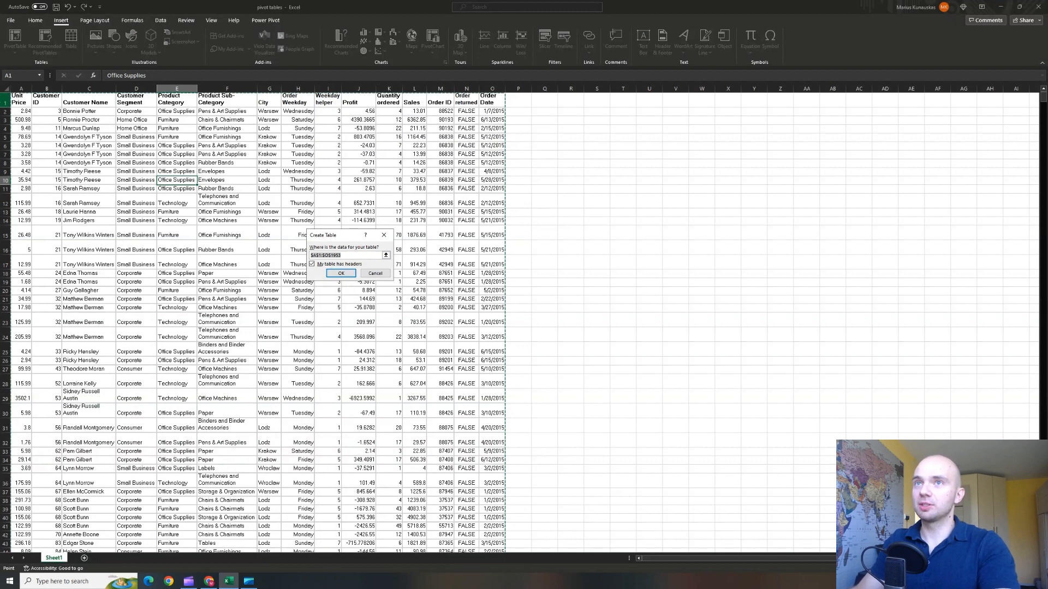
left_click(341, 274)
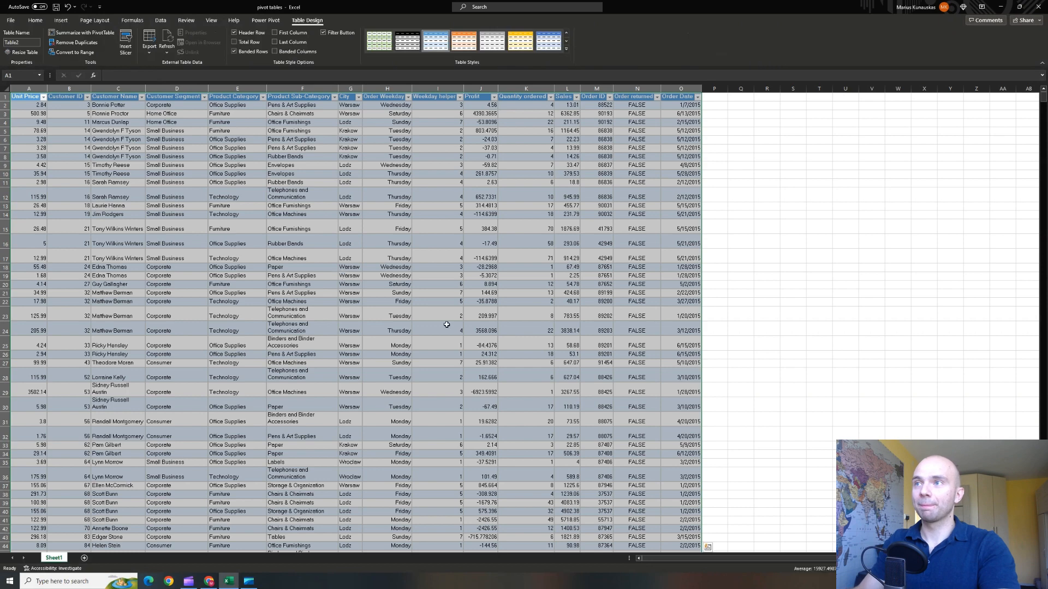
left_click(791, 285)
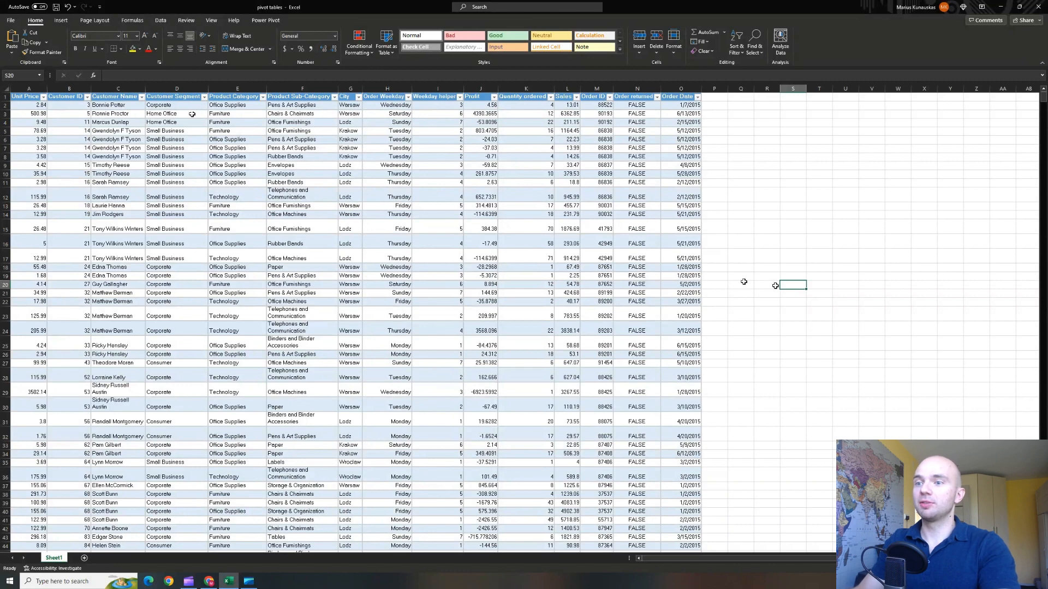
scroll(458, 210, "down", 3)
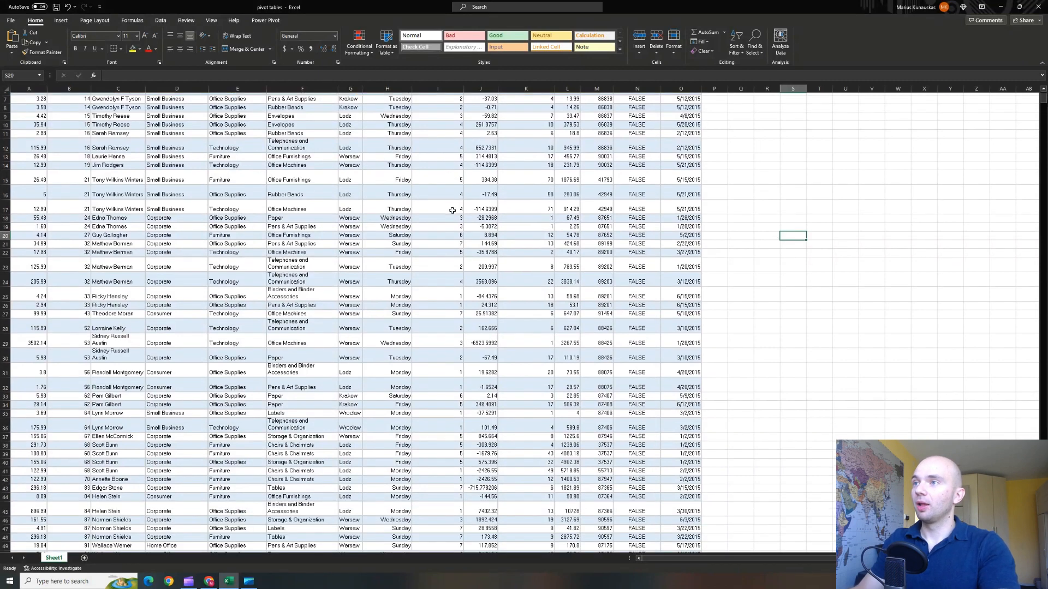
scroll(462, 215, "up", 3)
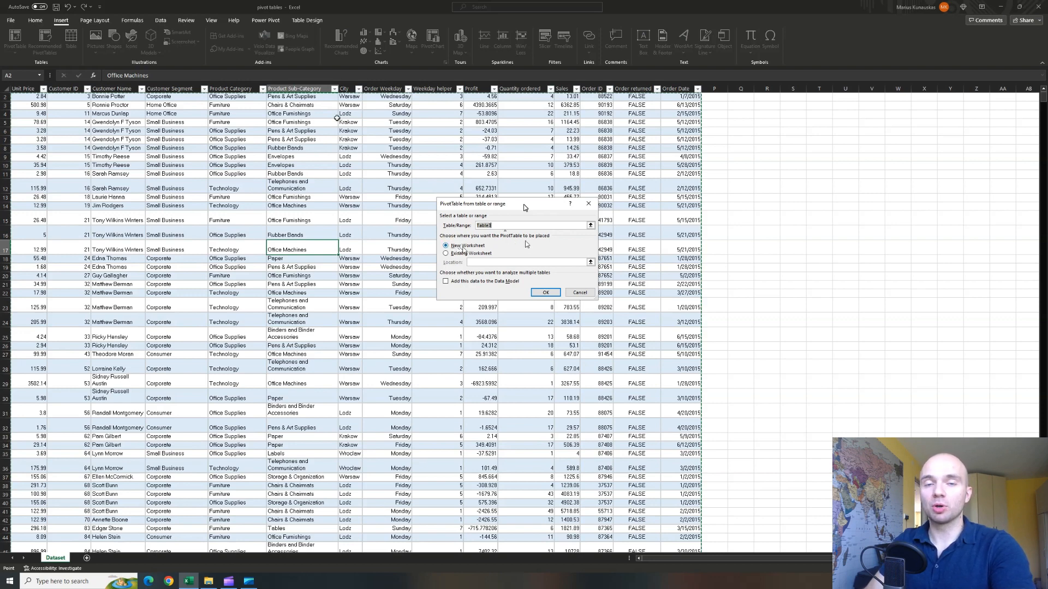
Place the PivotTable based on Table3 on a new worksheet and rename that sheet "Pivot tables"
left_click(459, 247)
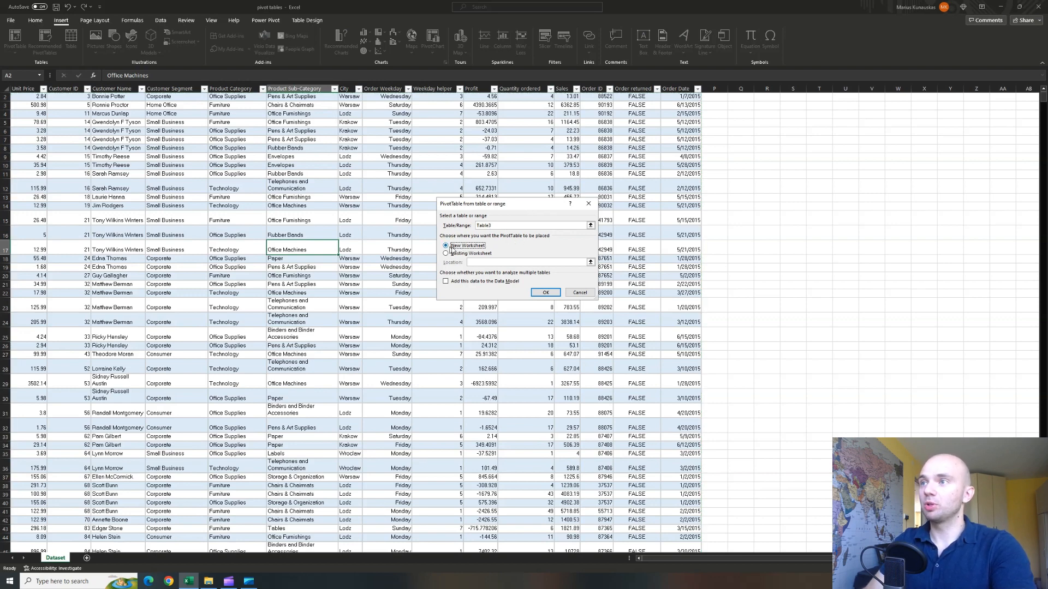
left_click(545, 293)
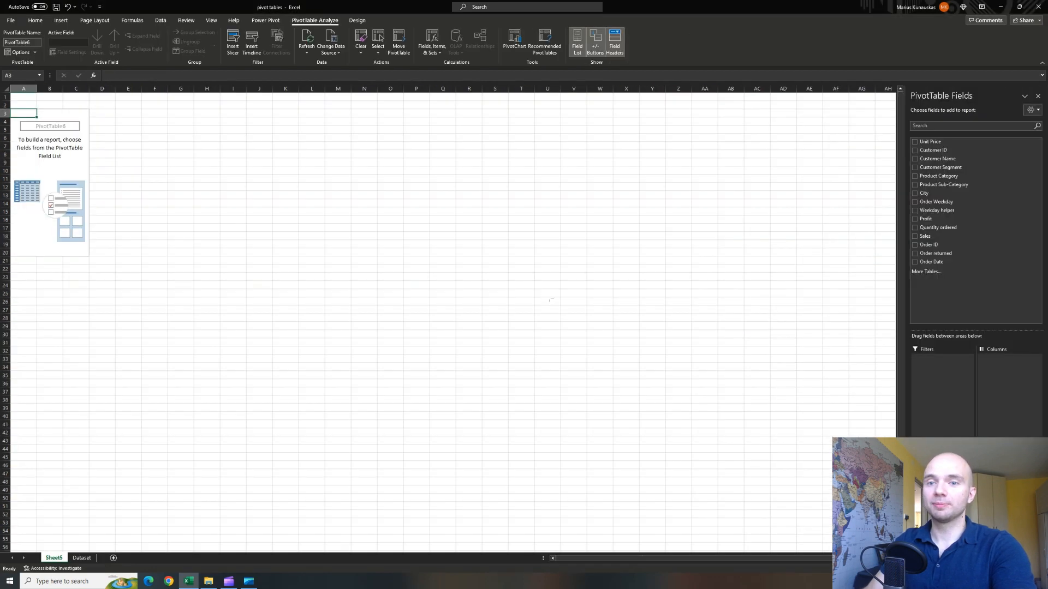
right_click(55, 562)
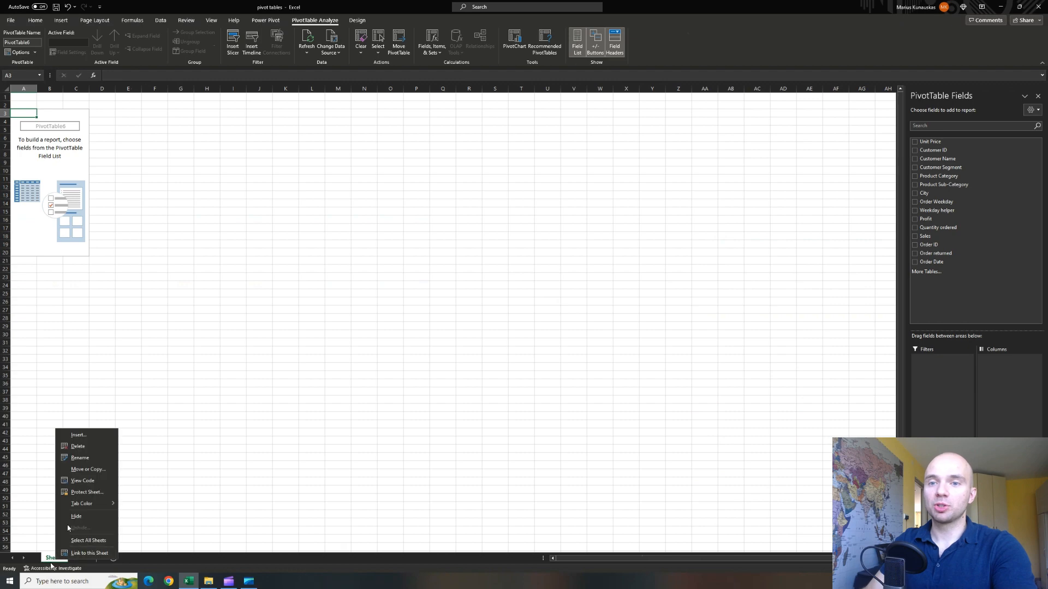
left_click(92, 459)
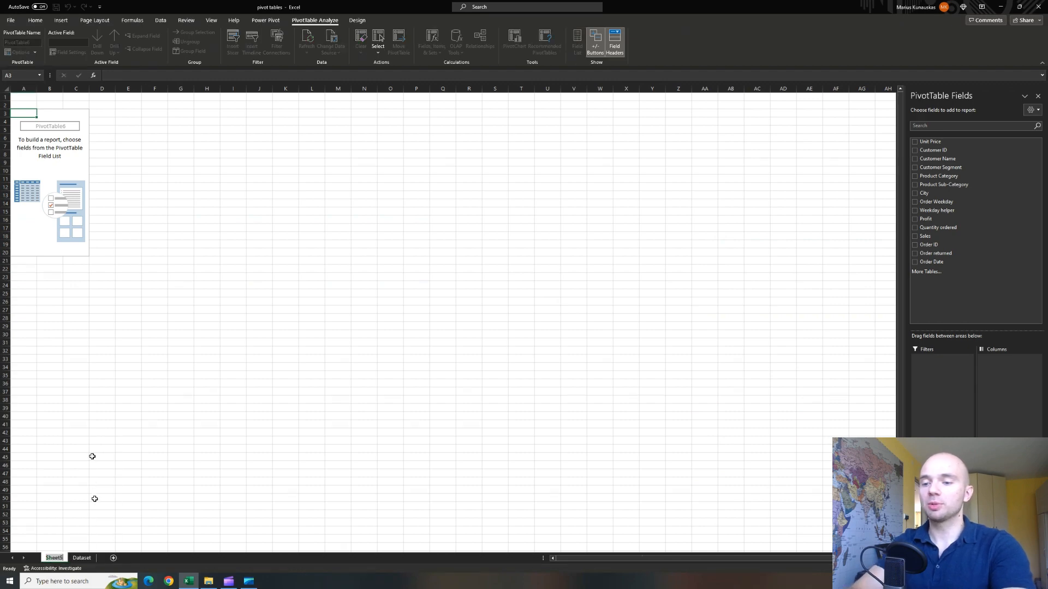
type("Piv")
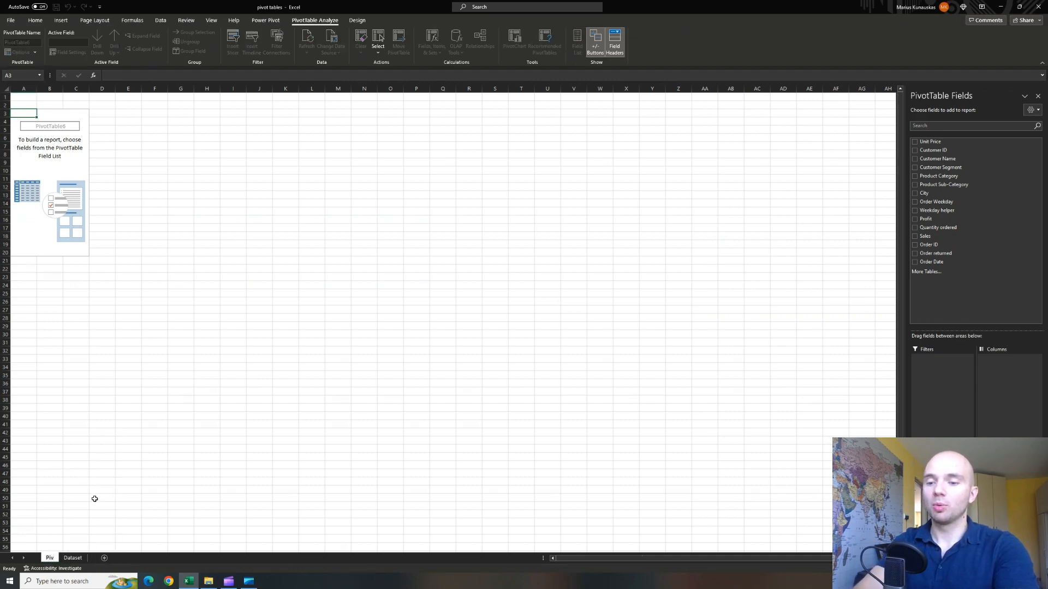
type("ot tables")
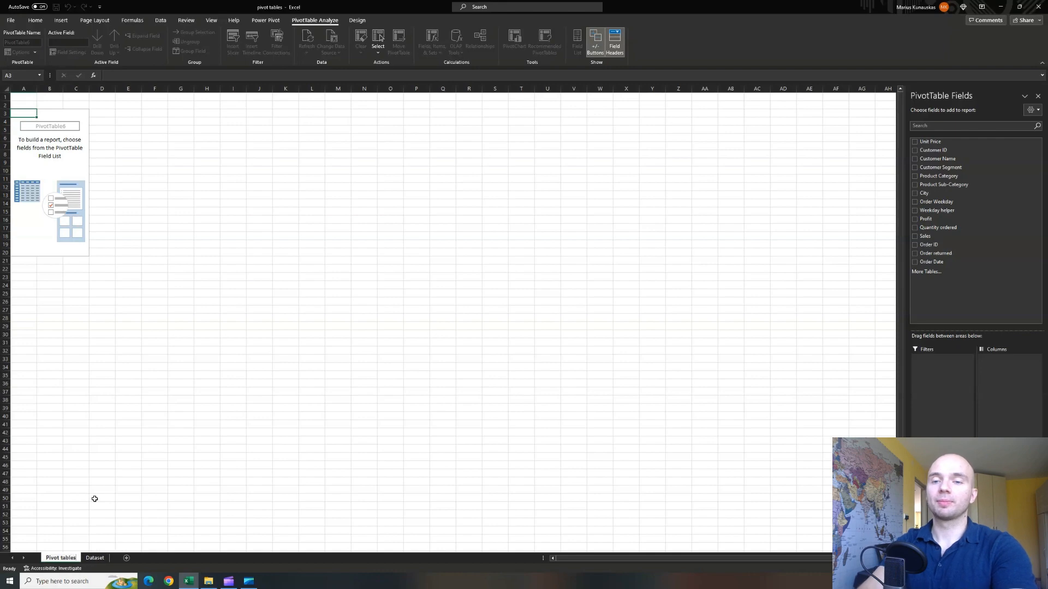
key("Return")
Build the PivotTable with Customer Segment as rows and the sum of Profit as values
left_click(68, 121)
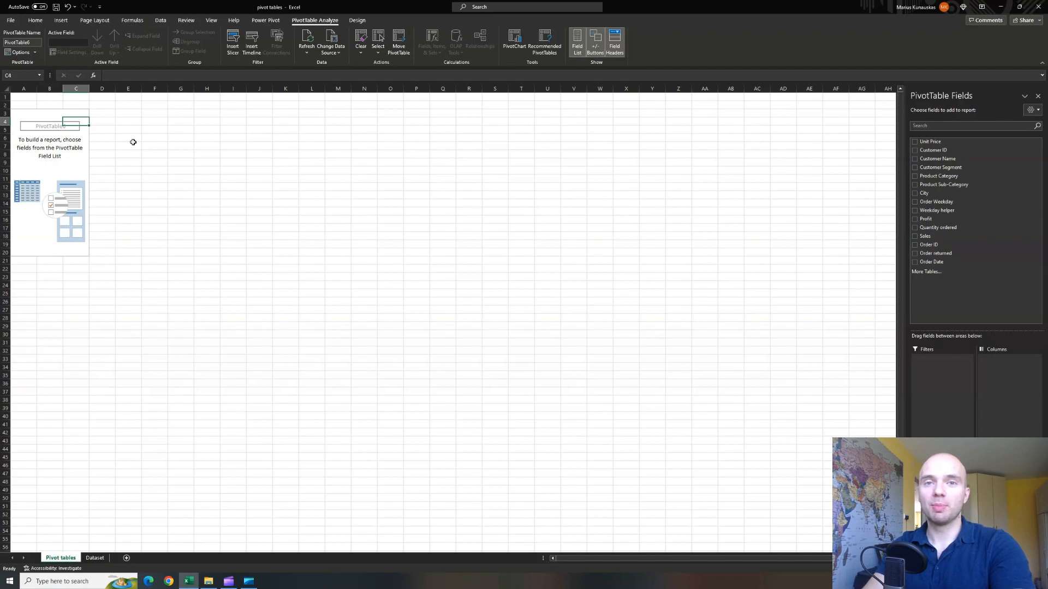
scroll(369, 346, "up", 5)
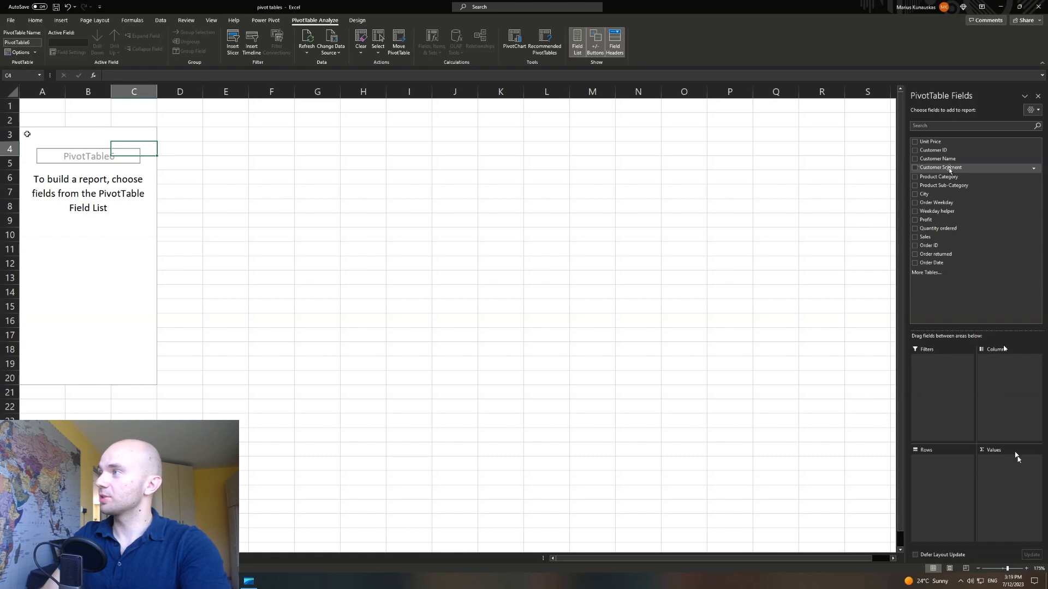
left_click_drag(950, 168, 944, 478)
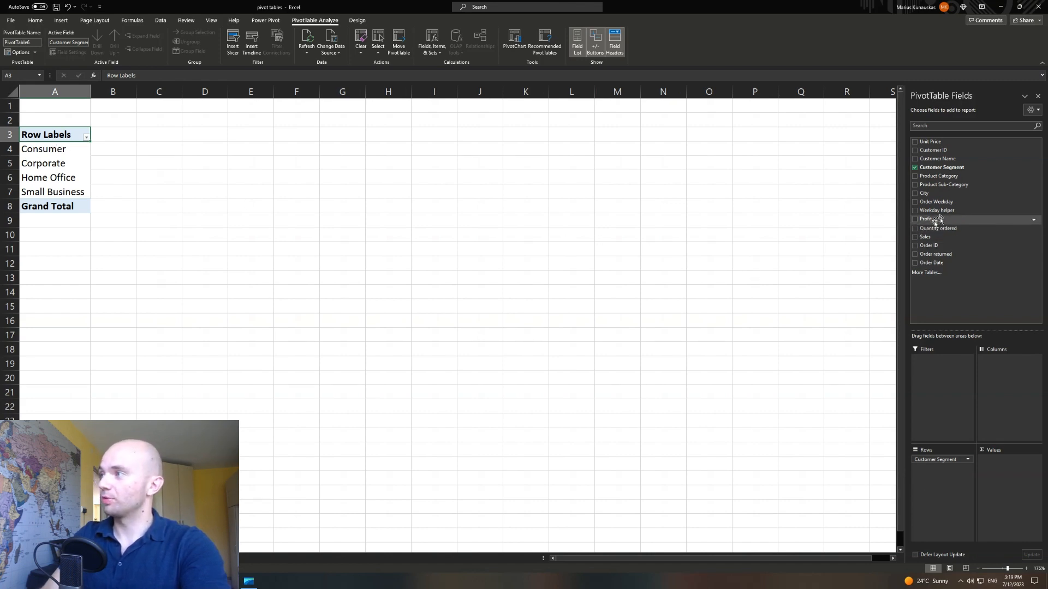
left_click_drag(937, 220, 1017, 477)
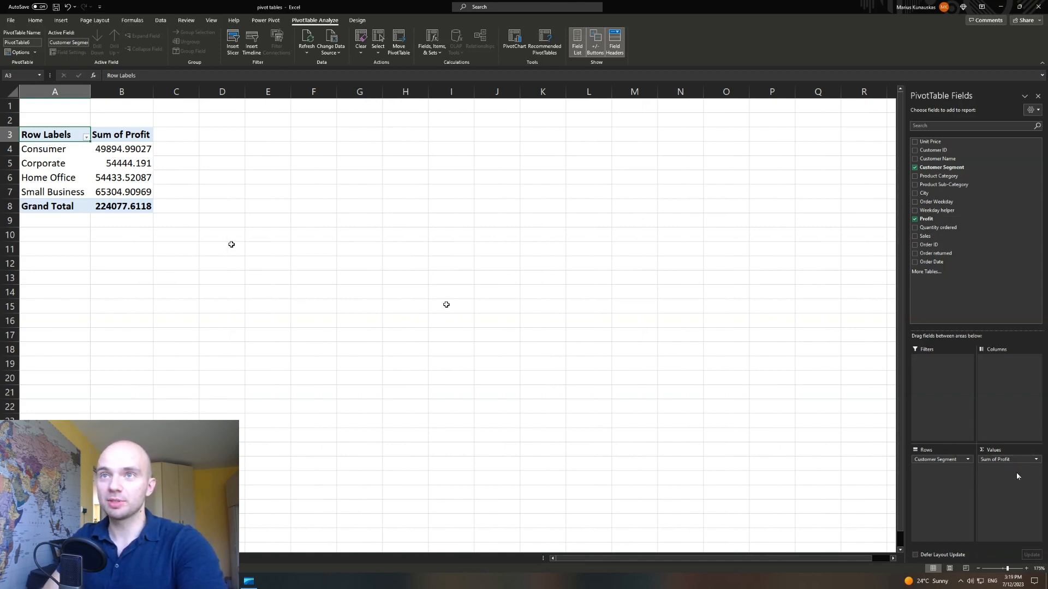
Format the Sum of Profit field as Currency with the $ symbol and two decimal places
left_click(137, 148)
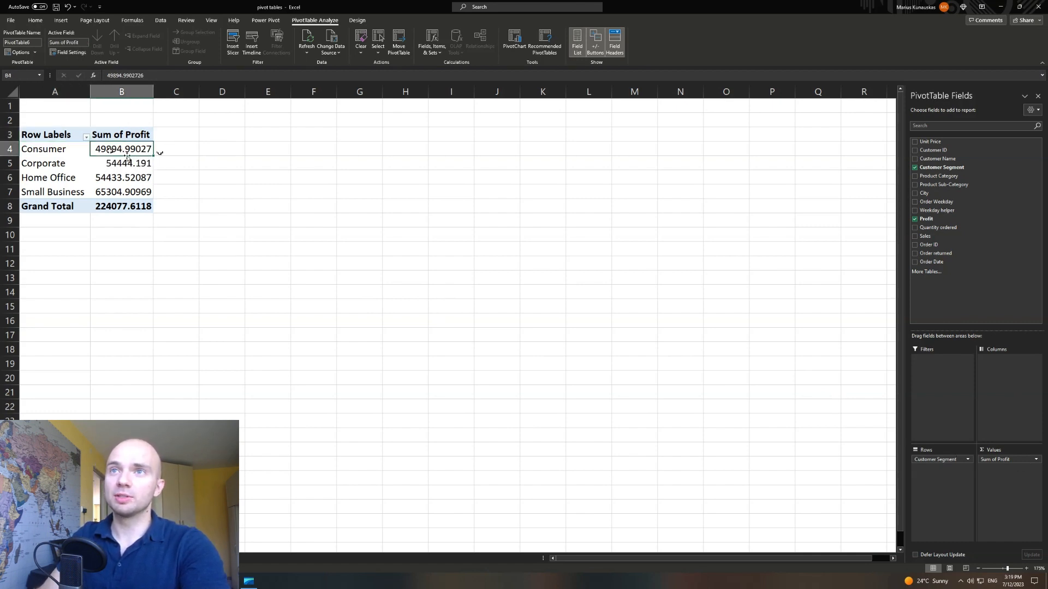
right_click(129, 150)
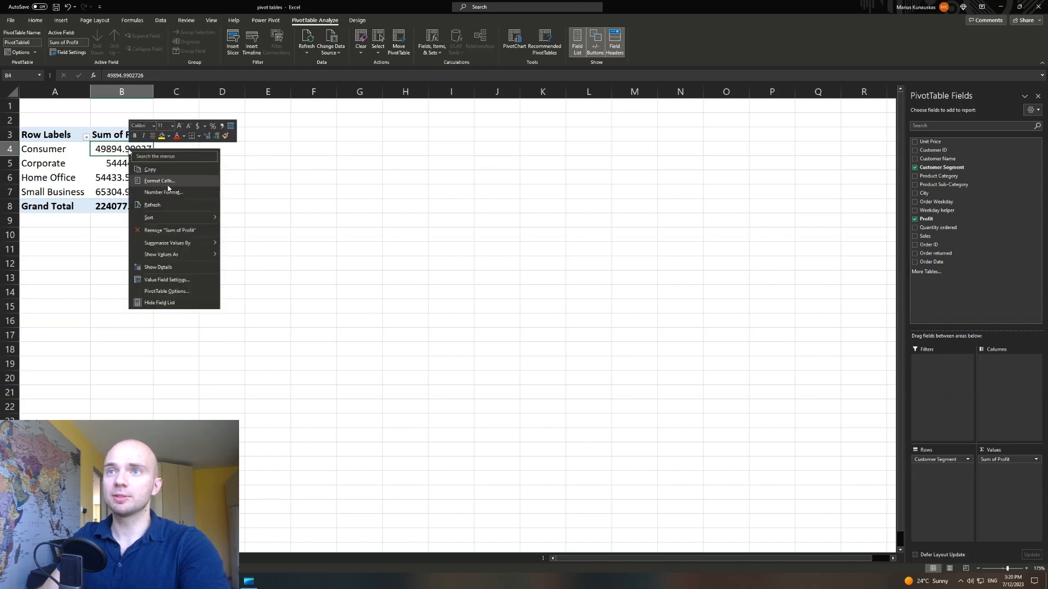
left_click(180, 280)
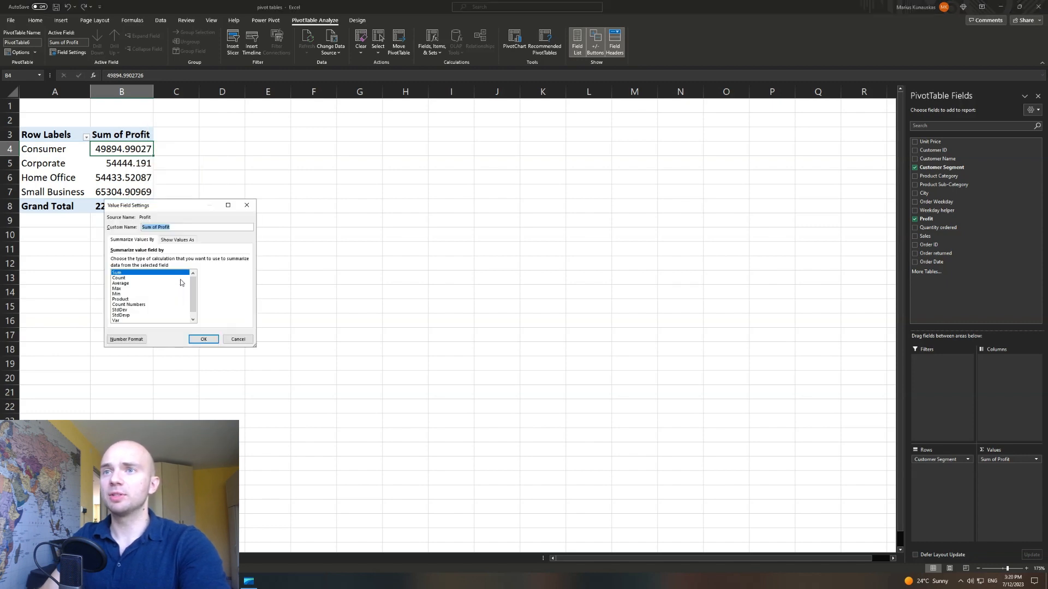
left_click(130, 341)
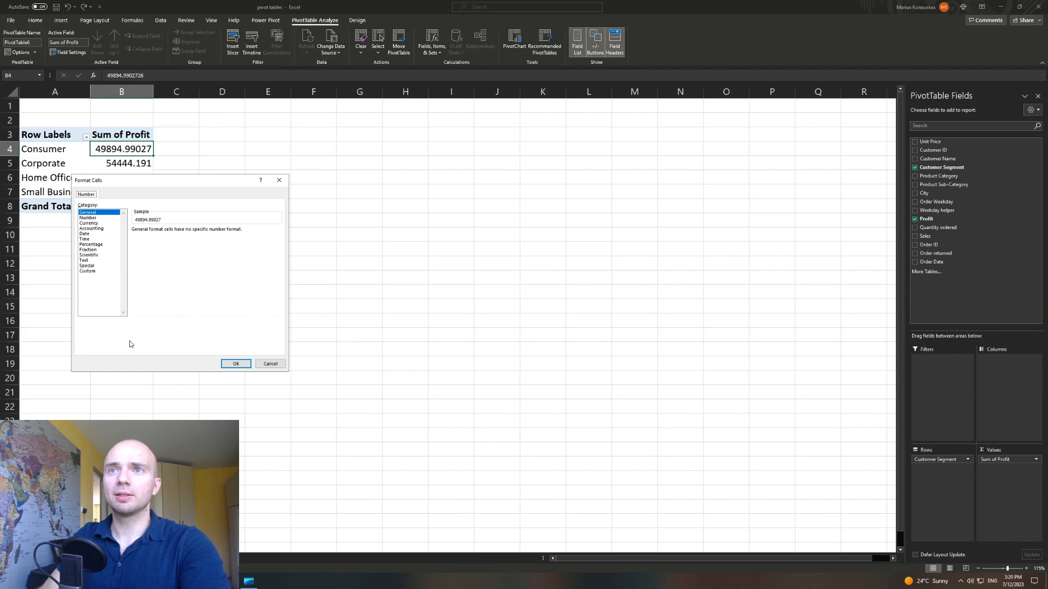
left_click(88, 222)
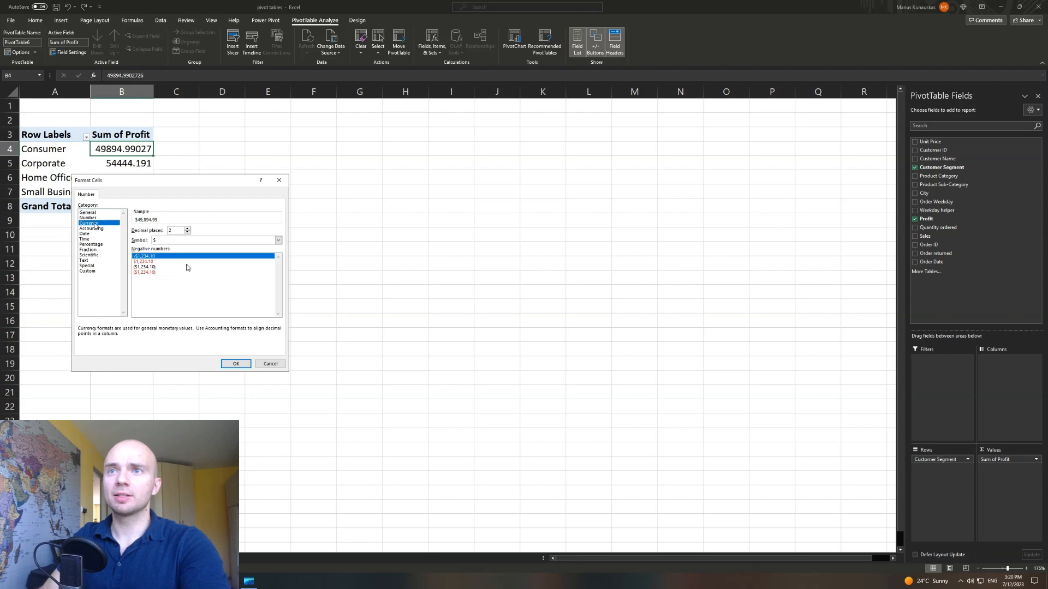
left_click(238, 366)
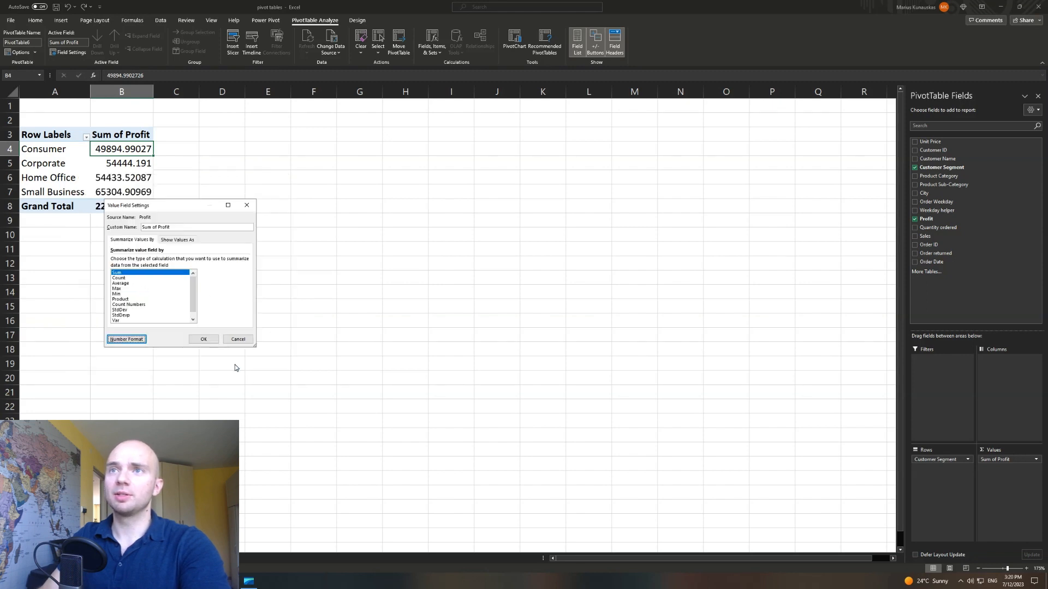
left_click(203, 340)
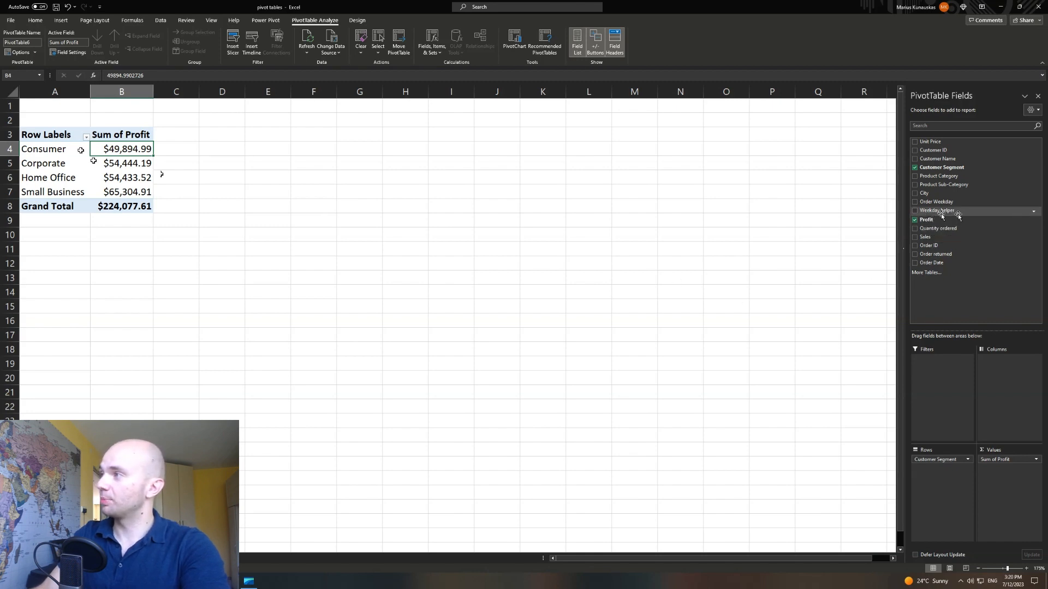
Add Profit as a second value field and show it as % of Column Total
left_click_drag(937, 220, 1028, 497)
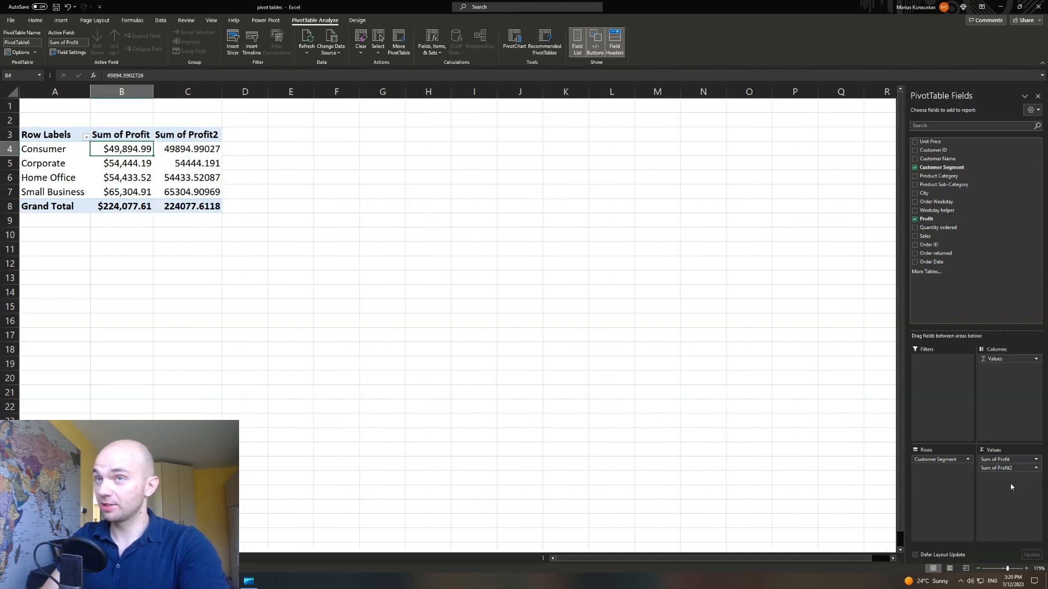
left_click(193, 152)
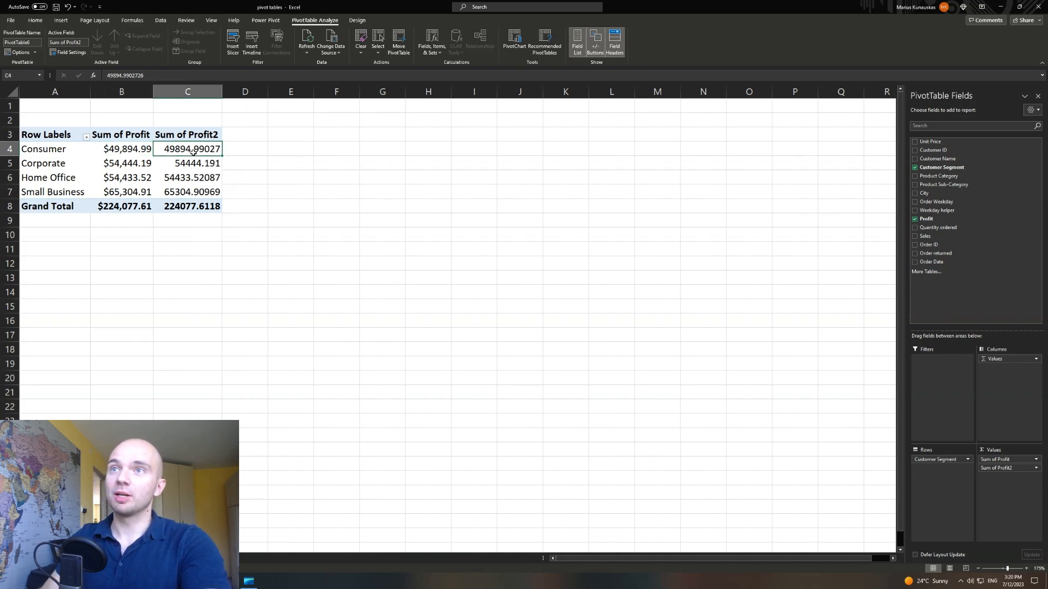
right_click(193, 152)
left_click(240, 284)
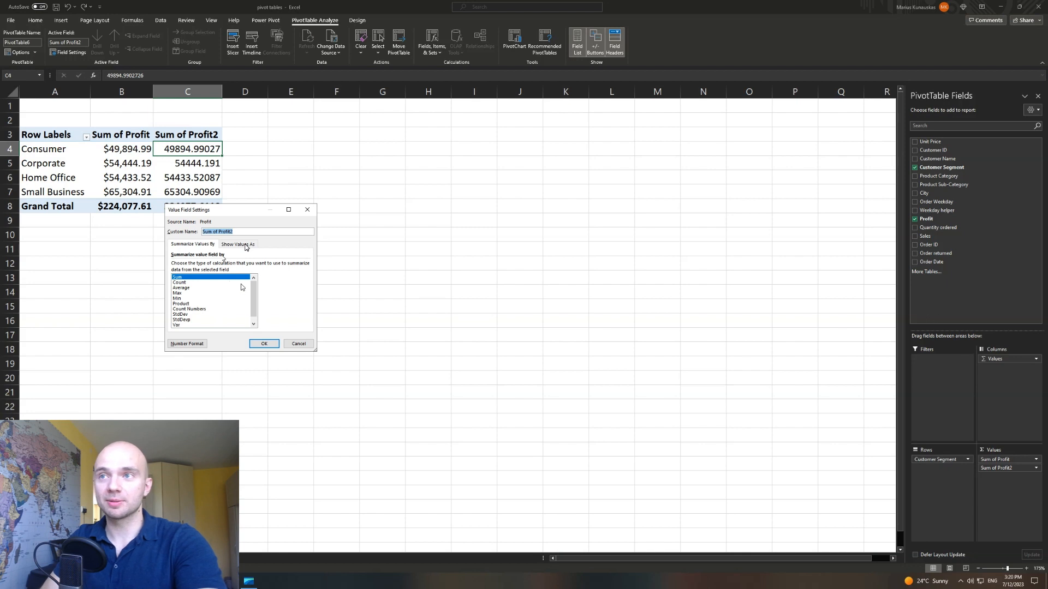
left_click(245, 245)
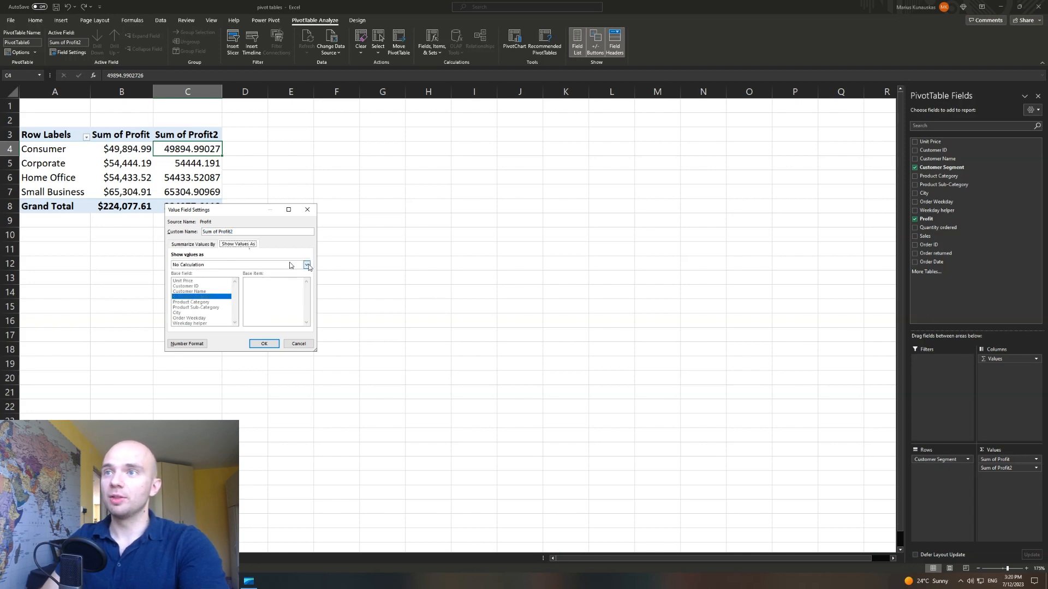
left_click(307, 265)
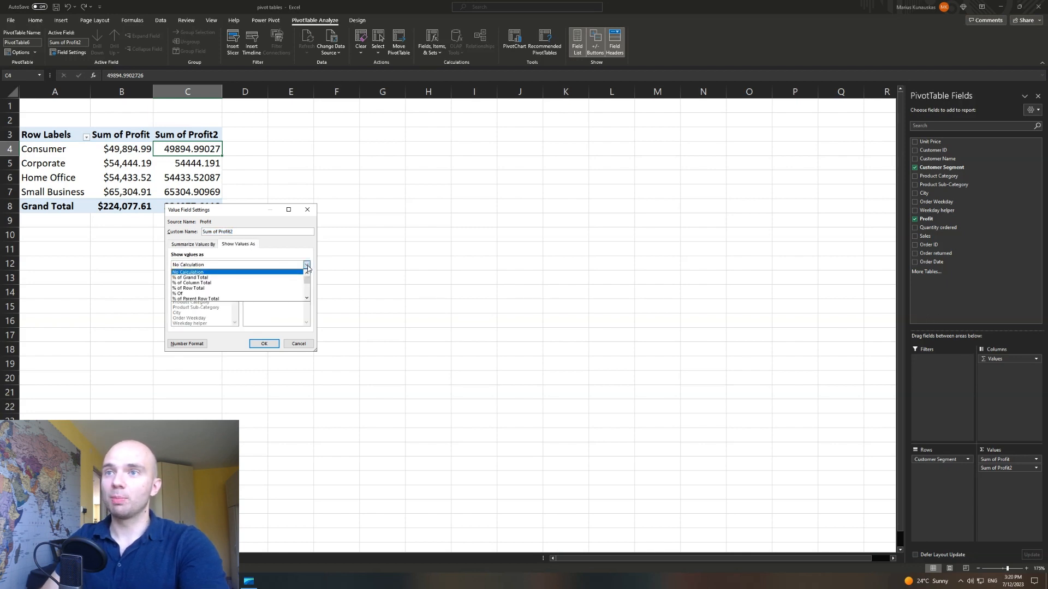
left_click(207, 284)
left_click(262, 343)
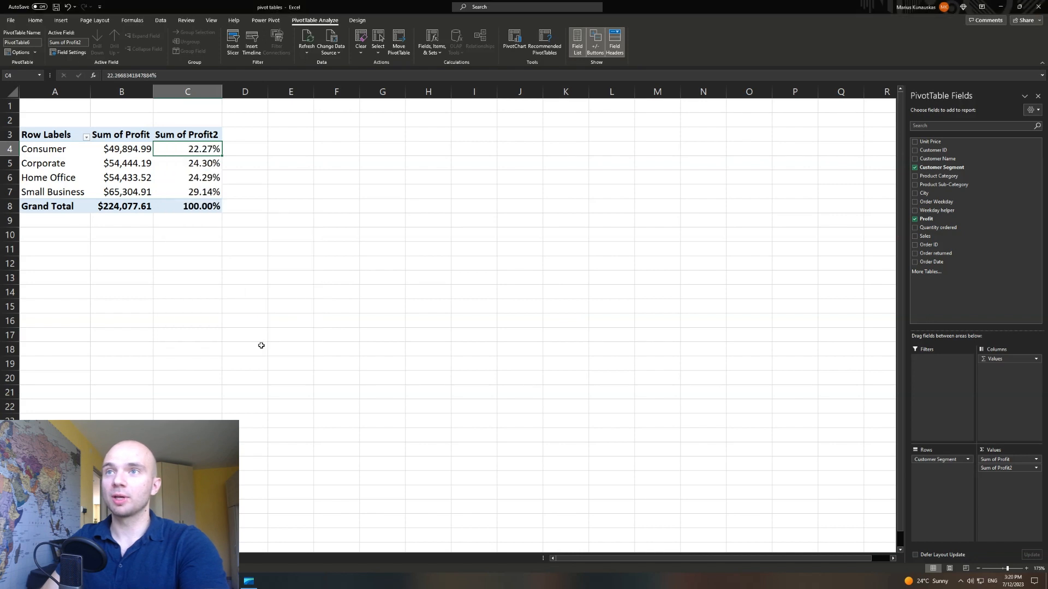
left_click(333, 221)
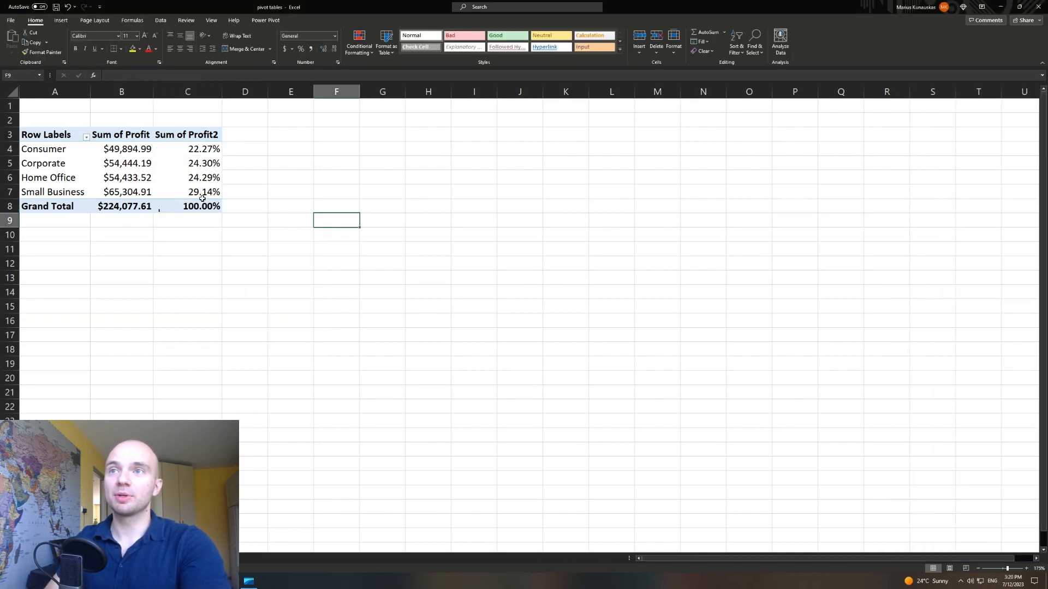
Rename the Sum of Profit2 column header in cell C3 to "Percentage"
left_click(206, 138)
left_click(186, 135)
left_click(167, 75)
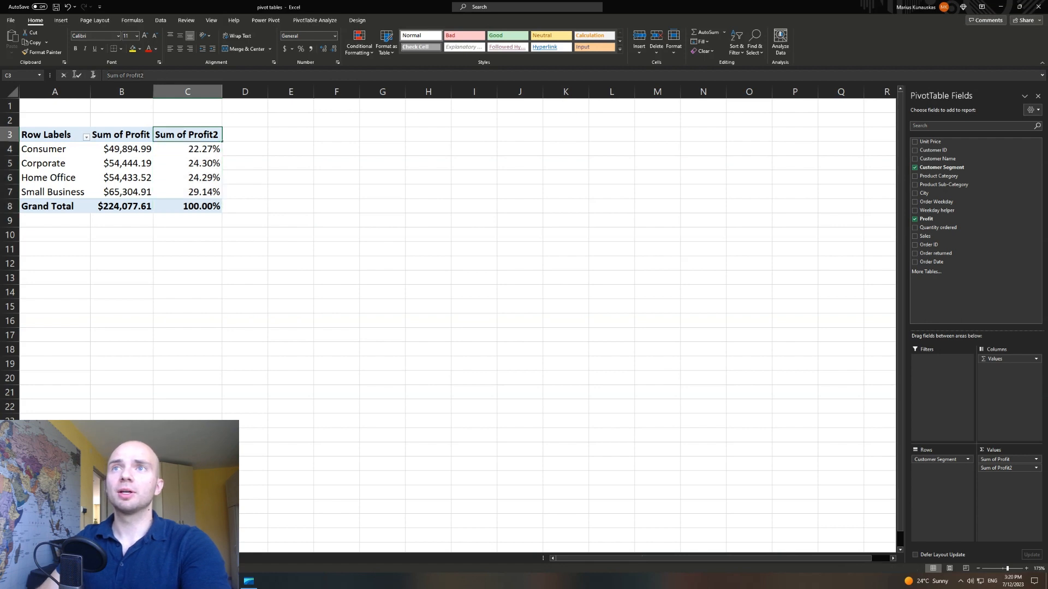
type("Perce")
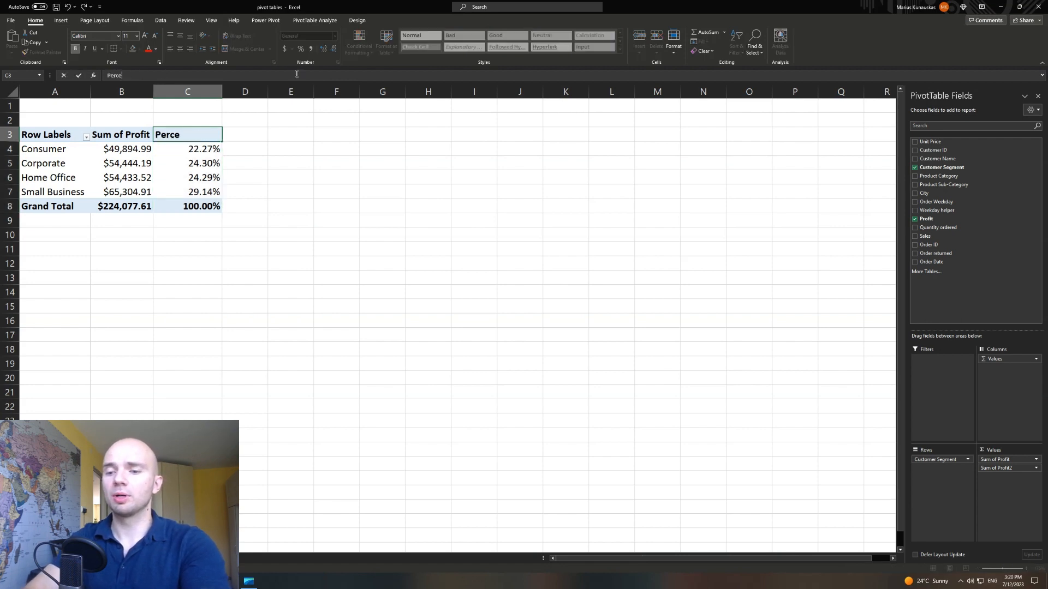
type("ntage")
key("Return")
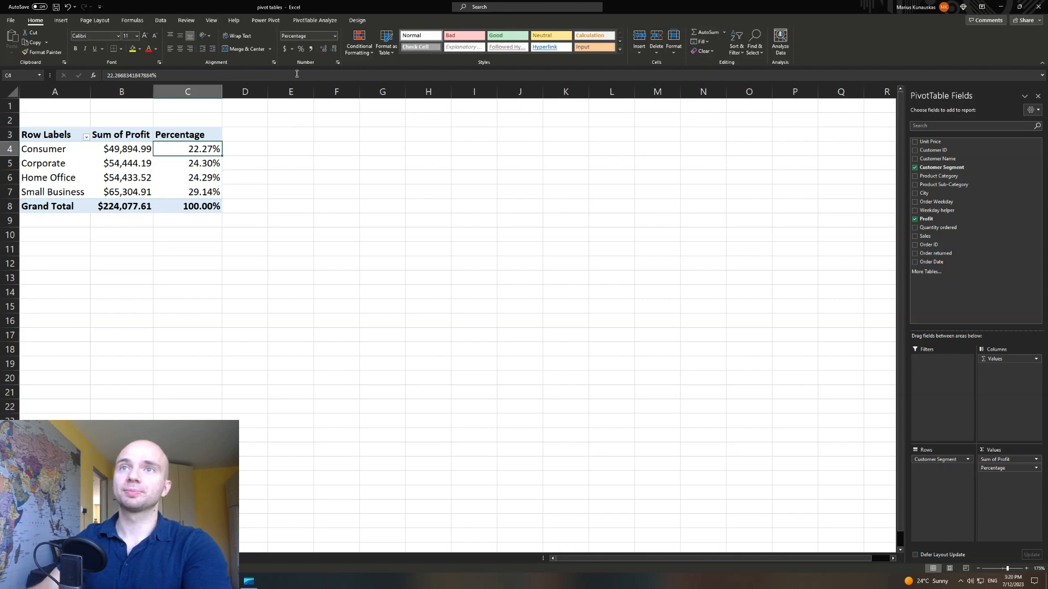
Blank out the Row Labels header in cell A3 of the customer segment PivotTable
left_click(50, 135)
left_click_drag(166, 75, 67, 75)
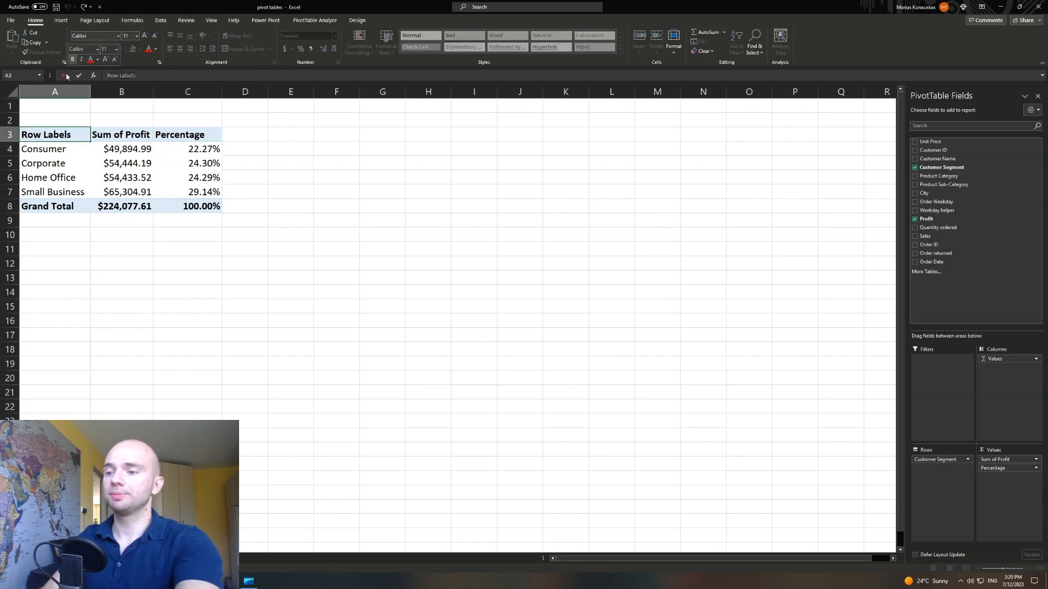
key("BackSpace")
key("Return")
left_click(290, 235)
left_click(139, 178)
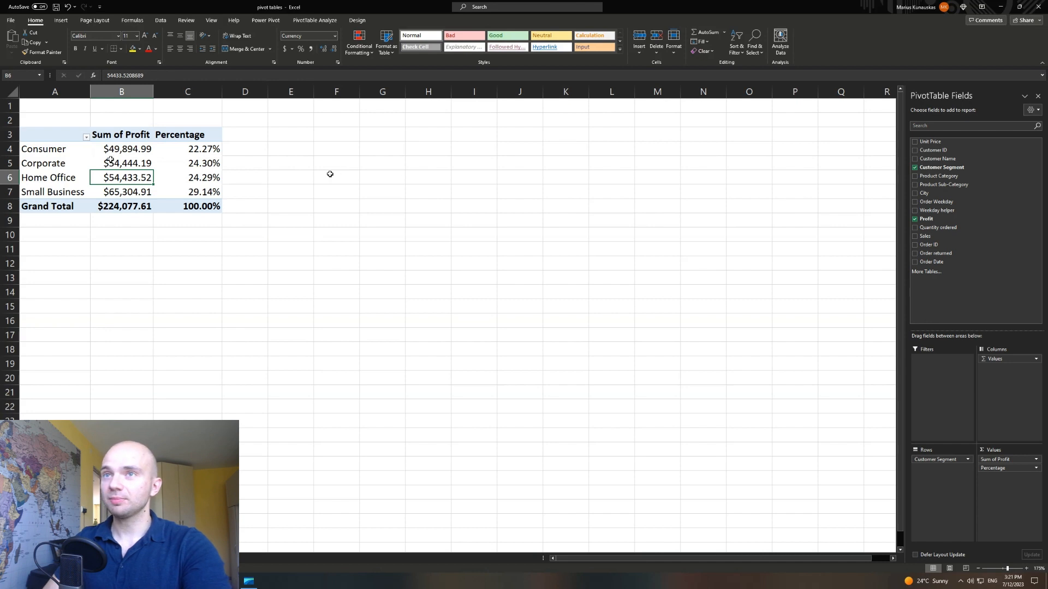
Copy the customer segment PivotTable to cell E3 and autofit the widths of columns E to G
left_click_drag(37, 135, 218, 207)
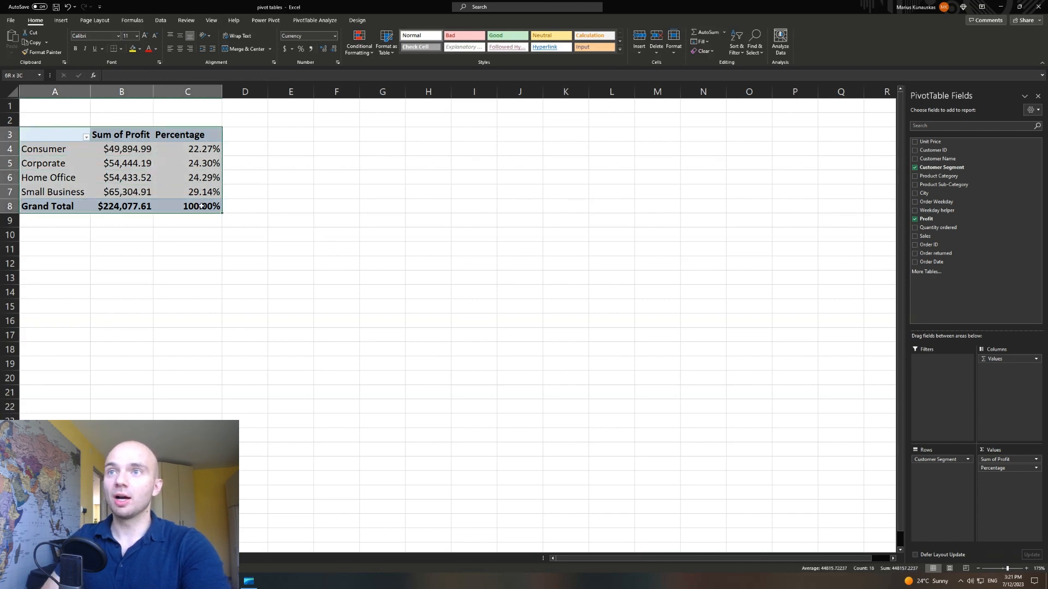
key("ctrl+c")
left_click(301, 136)
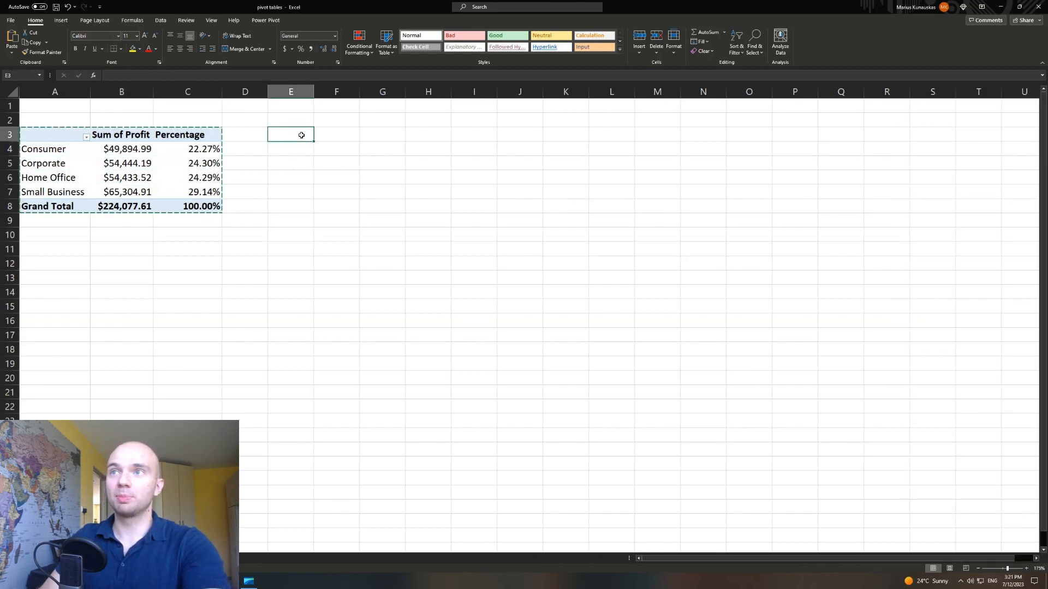
key("ctrl+v")
left_click_drag(290, 91, 382, 91)
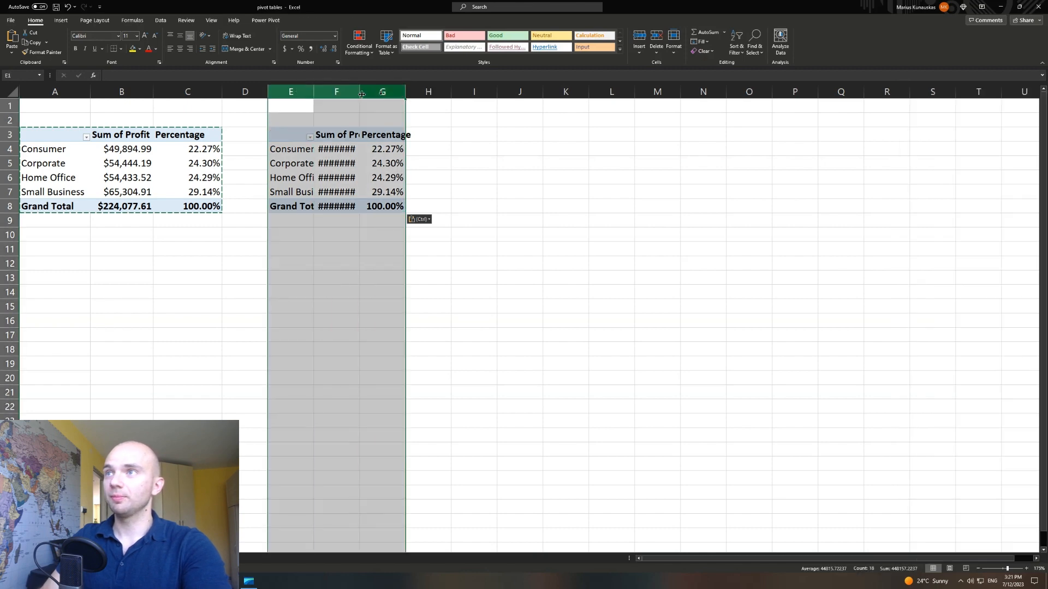
double_click(358, 90)
Replace Customer Segment with Product Sub-Category as the rows of the copied PivotTable at E3
left_click(374, 168)
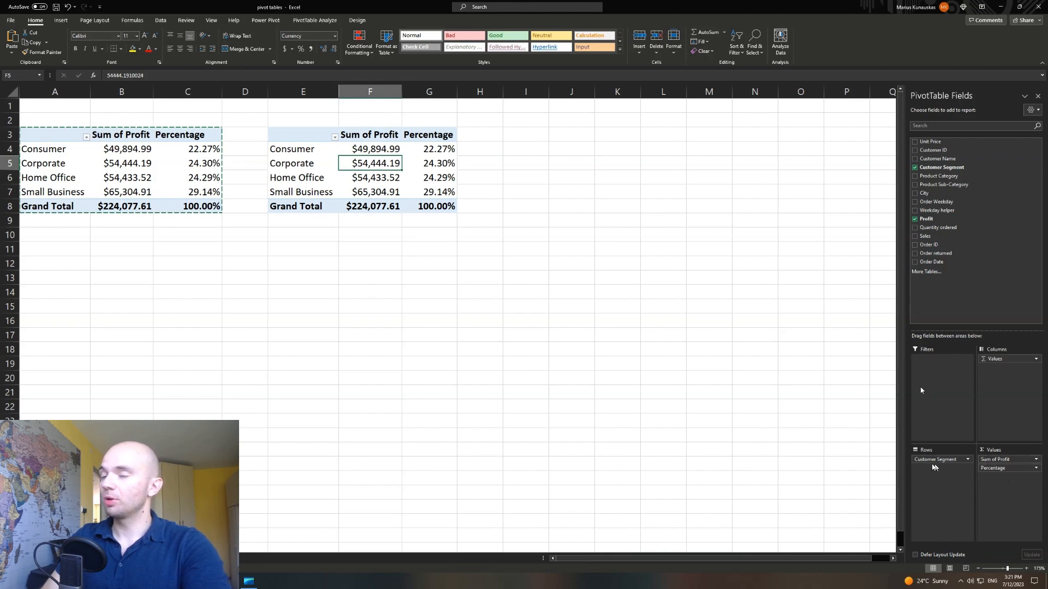
left_click_drag(948, 463, 768, 367)
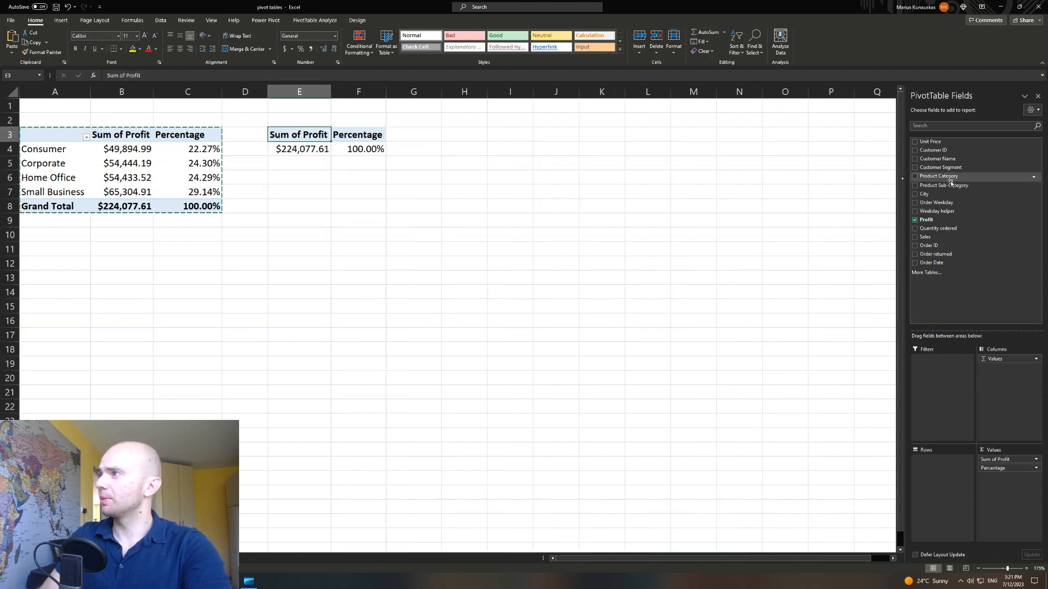
left_click_drag(952, 188, 938, 477)
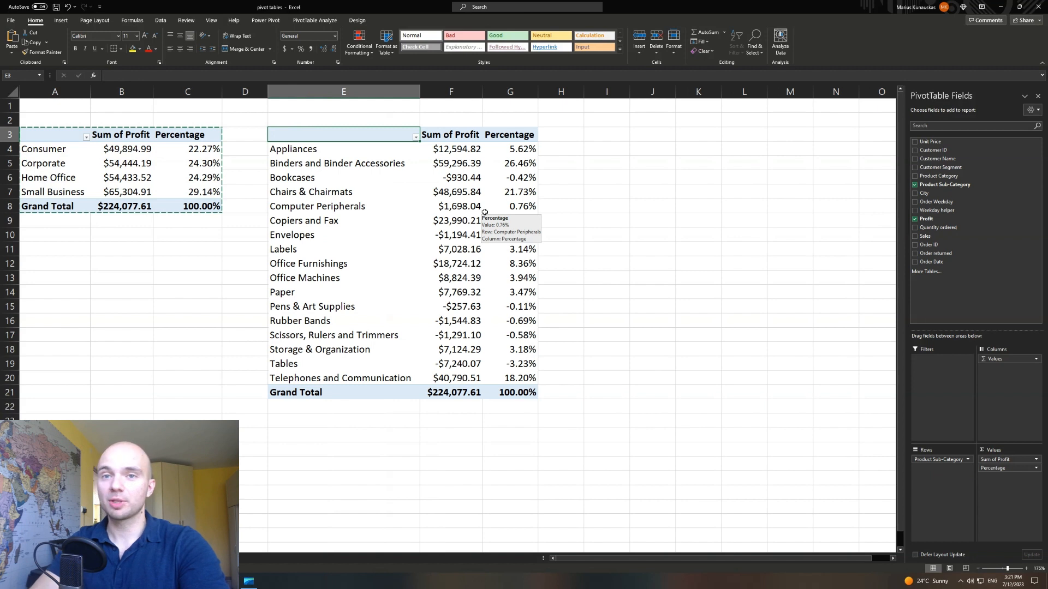
left_click(627, 322)
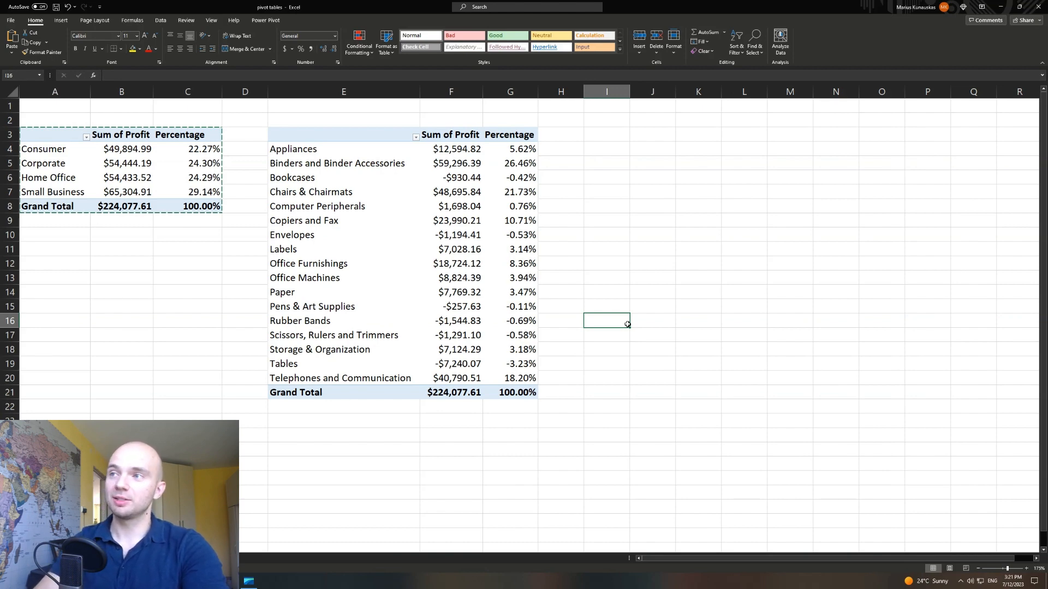
left_click(461, 255)
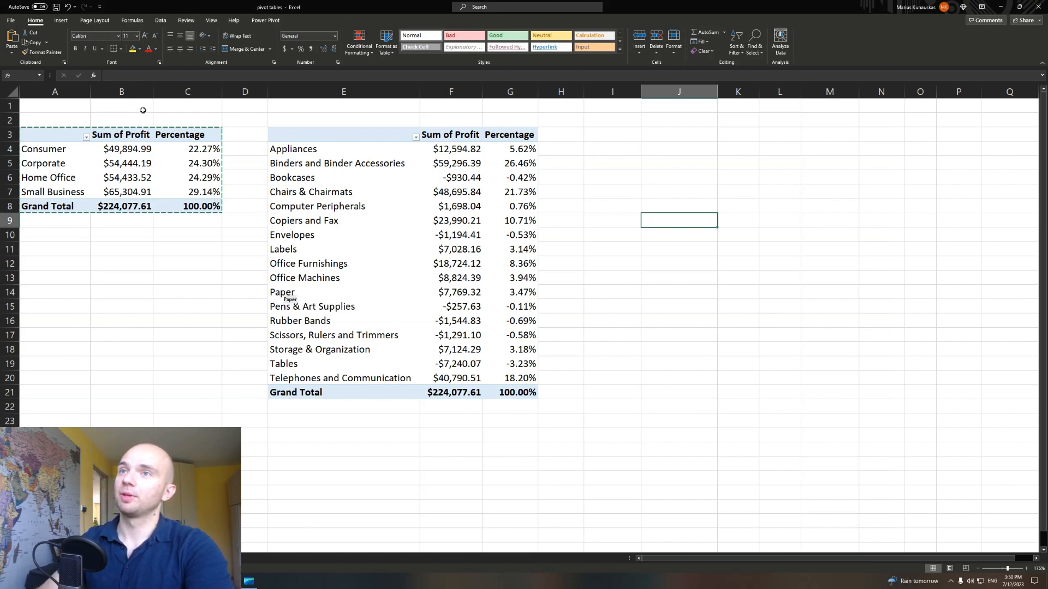
Paste another copy of the customer segment PivotTable at cell I3 and remove all its row and value fields
left_click_drag(55, 136, 196, 206)
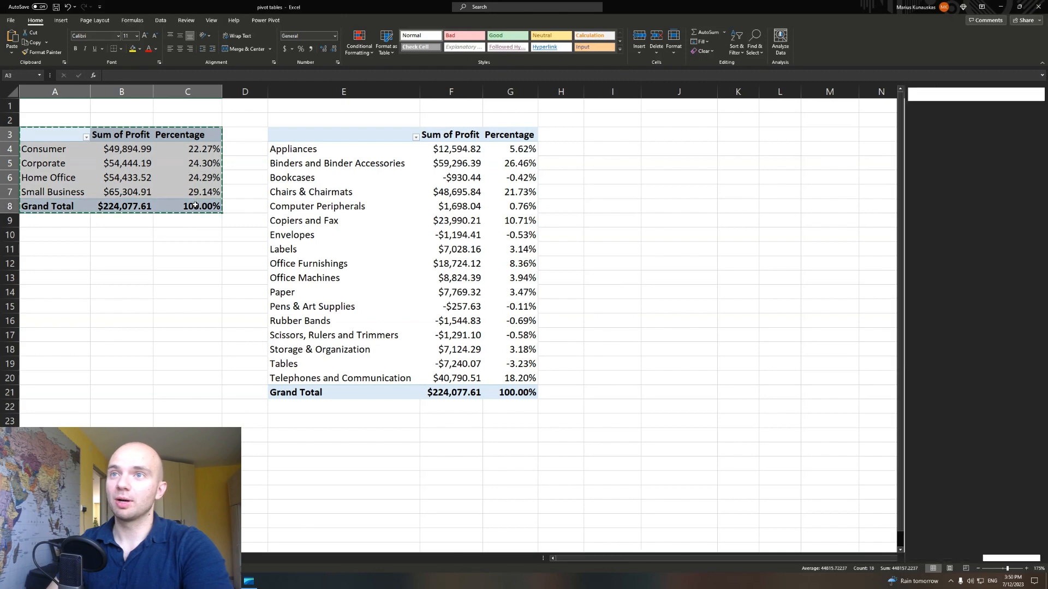
left_click(615, 138)
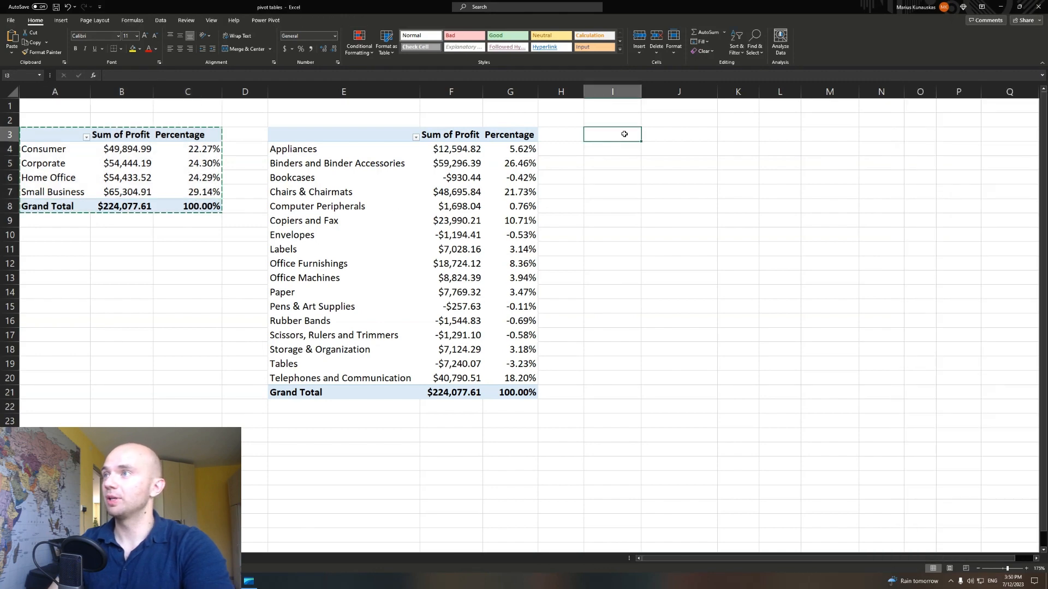
key("ctrl+v")
left_click_drag(936, 459, 764, 426)
left_click_drag(1014, 464, 774, 287)
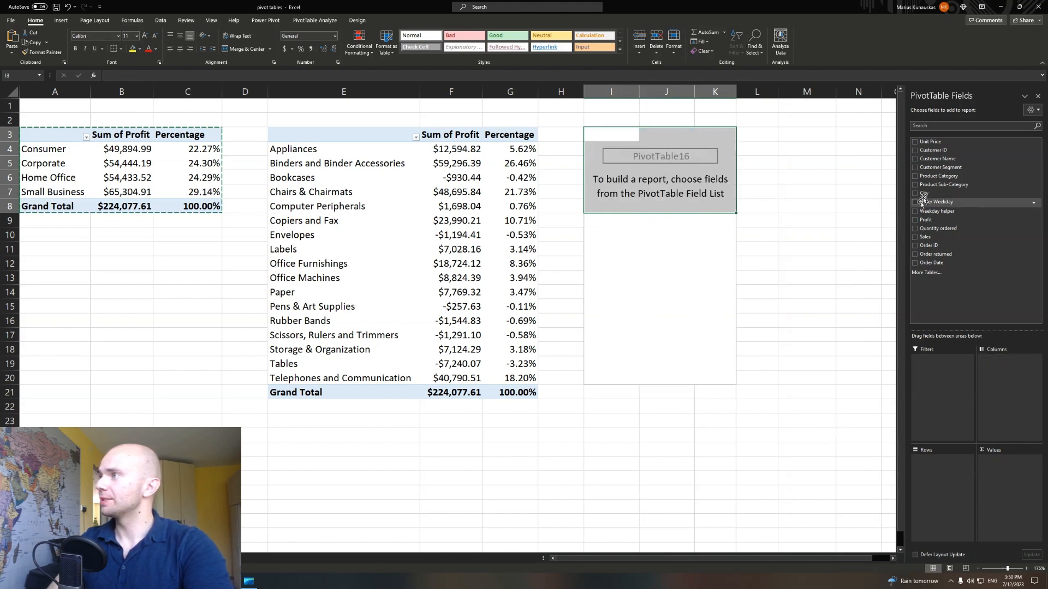
Build the PivotTable at I3 with City as rows and the Count of Order ID as values
left_click_drag(923, 195, 943, 486)
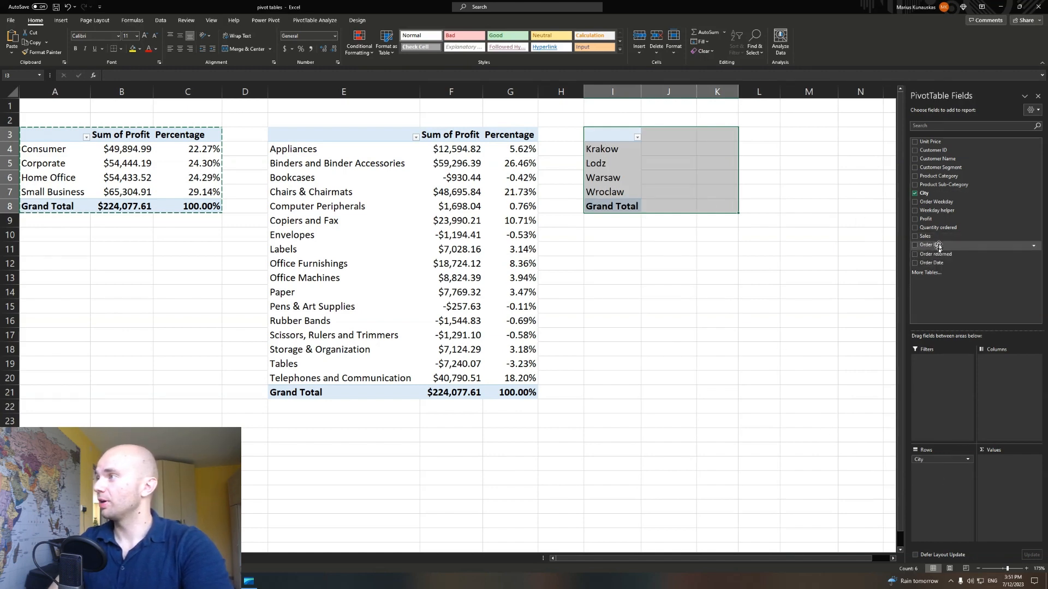
left_click_drag(931, 245, 1016, 478)
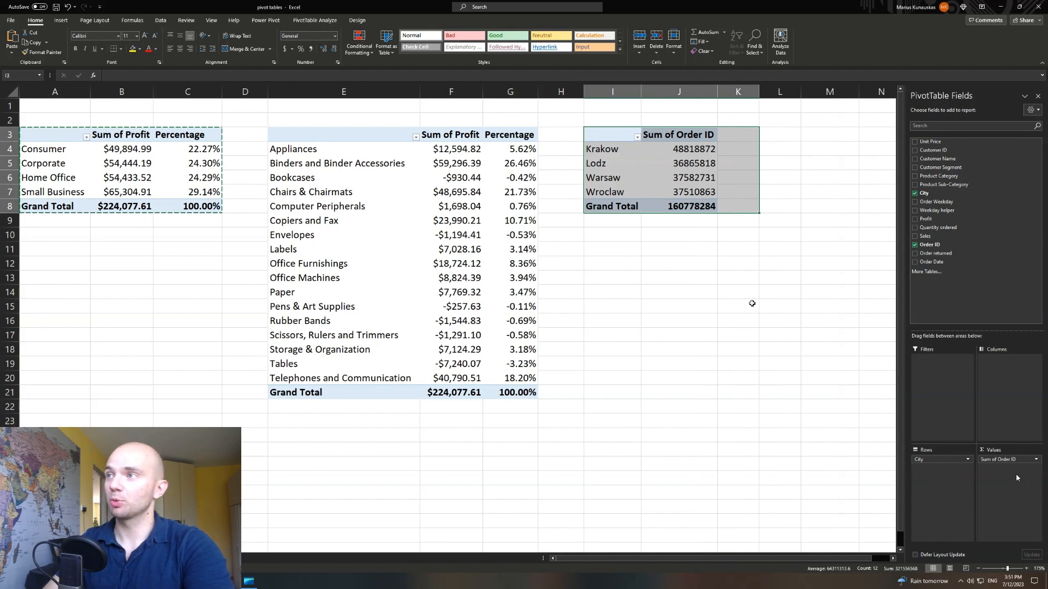
left_click(694, 149)
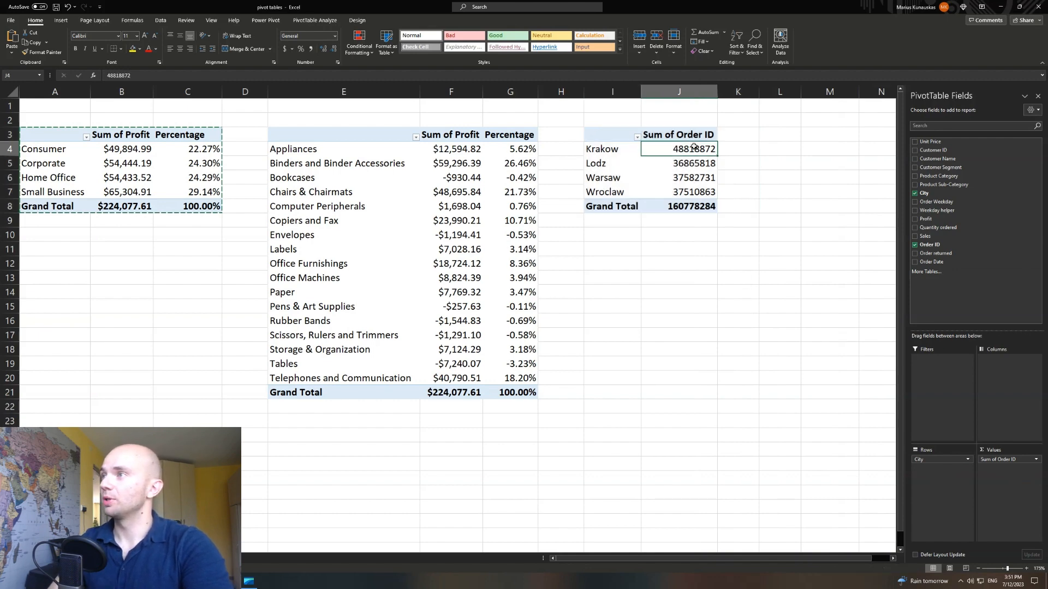
right_click(682, 151)
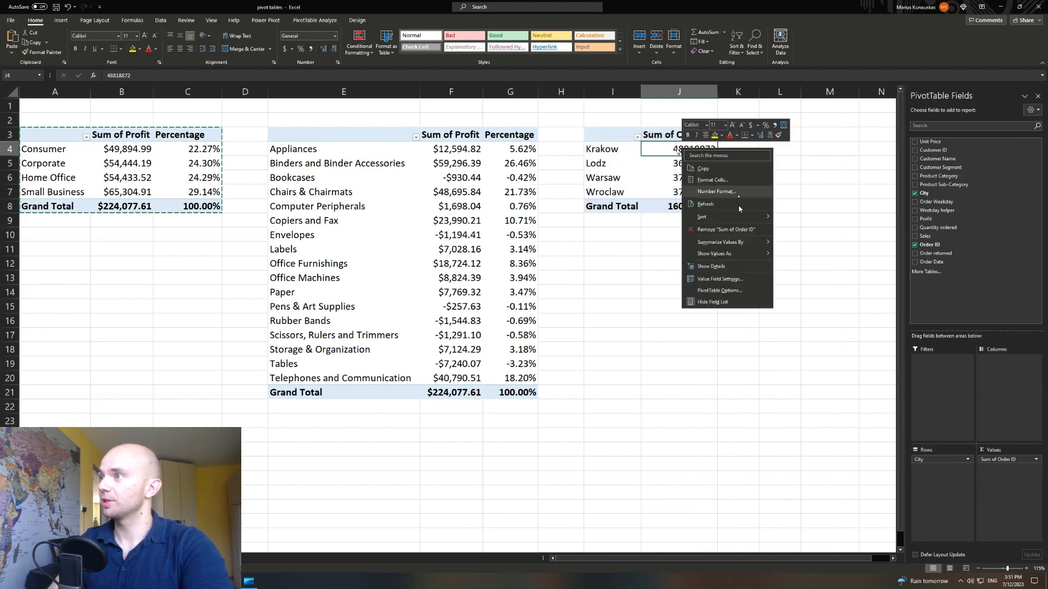
left_click(722, 281)
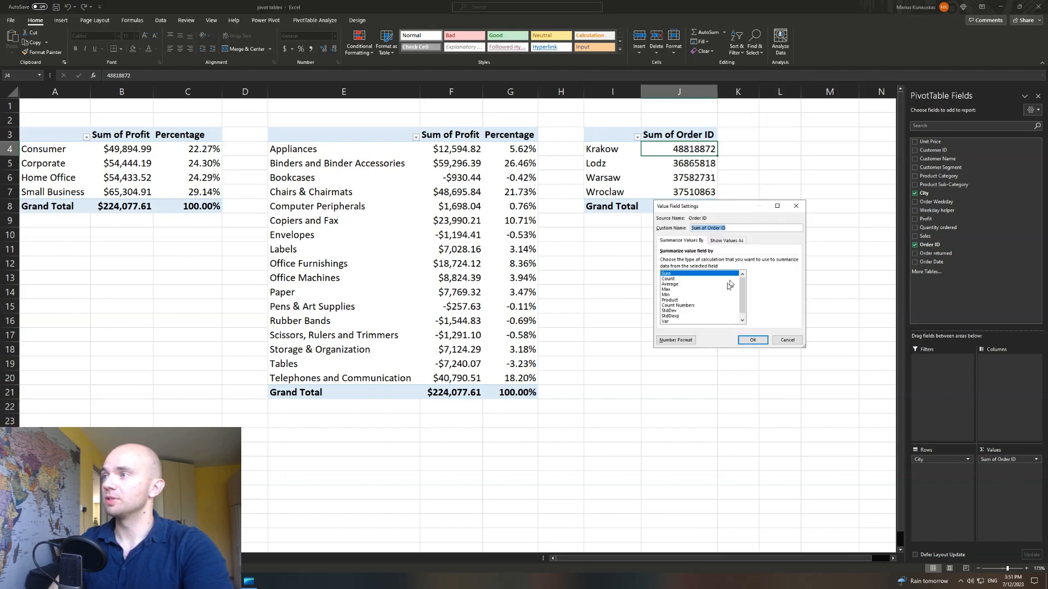
left_click(668, 278)
left_click(753, 340)
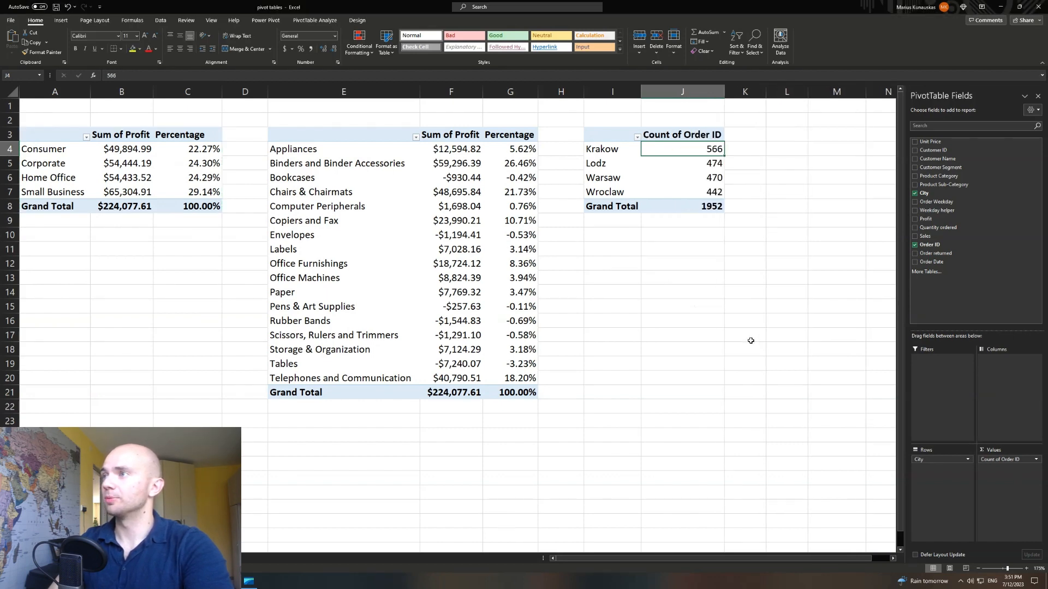
Add Order Weekday as the columns of the city order count PivotTable
mouse_move(707, 148)
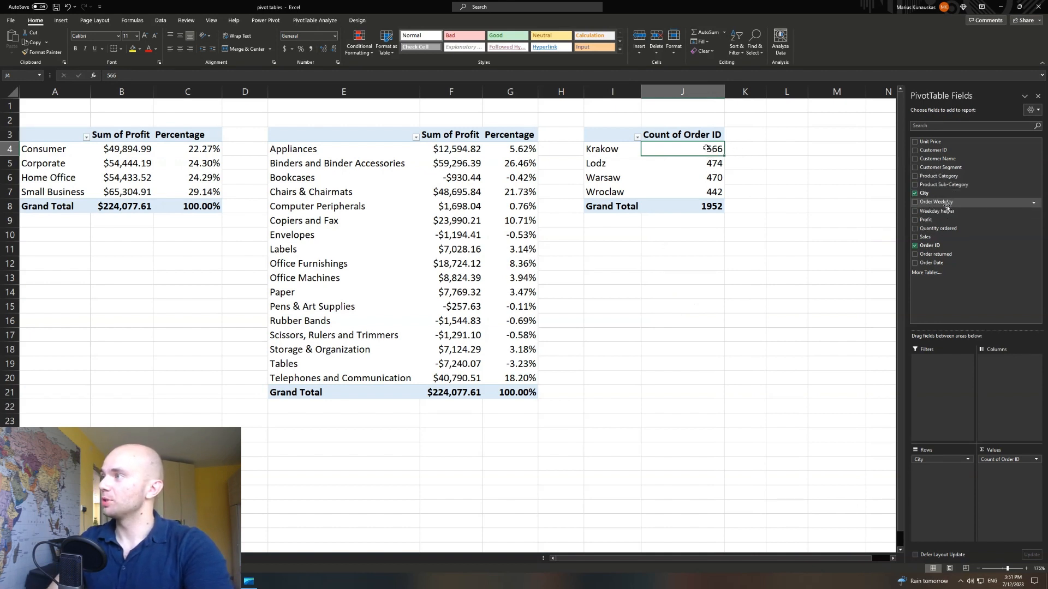
left_click_drag(962, 204, 1005, 371)
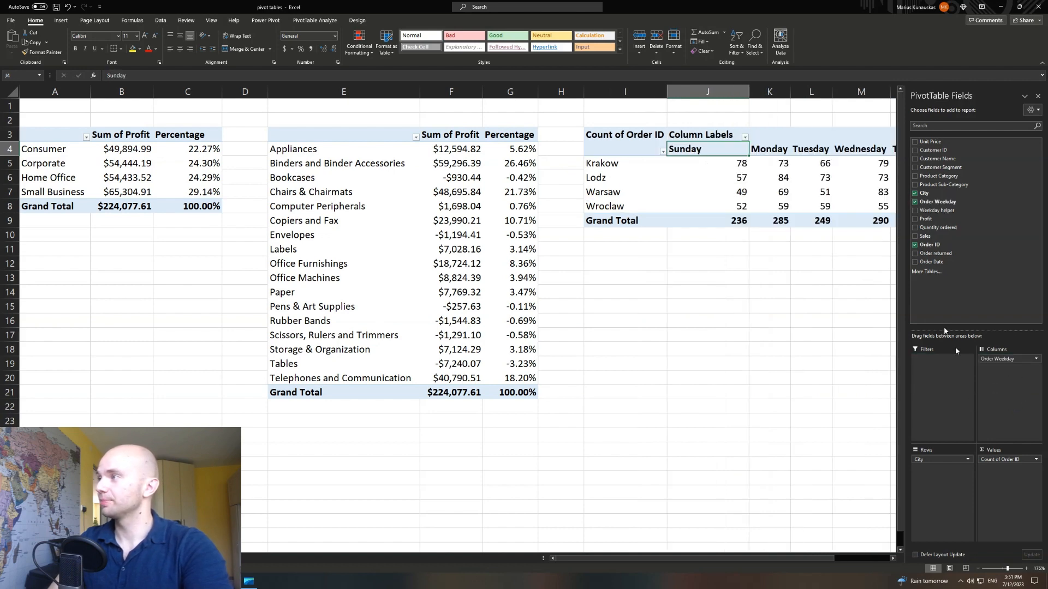
left_click_drag(652, 559, 677, 567)
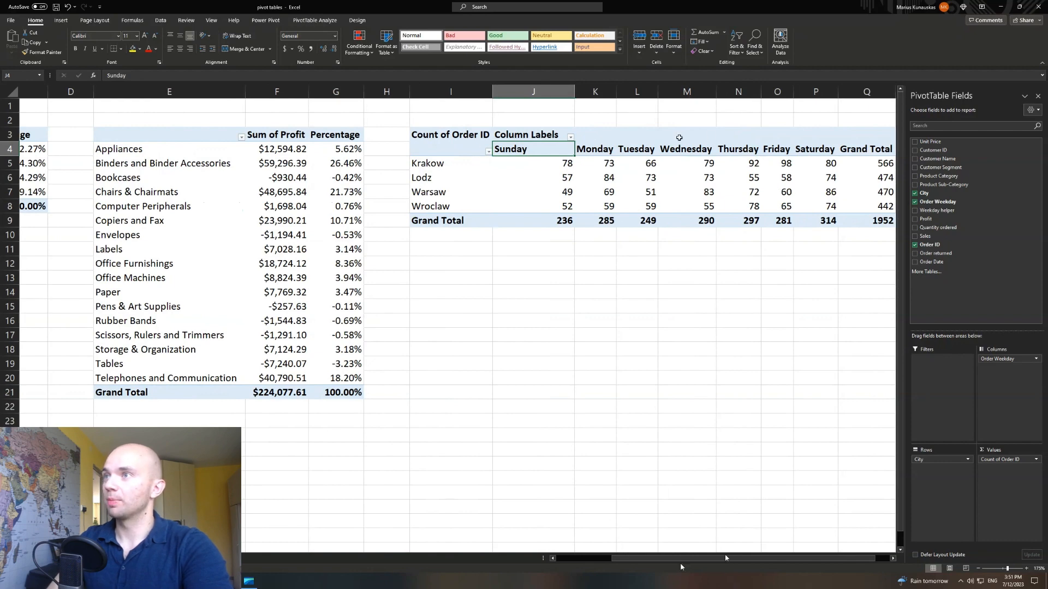
Turn off the grand totals for both rows and columns in the city order count PivotTable
left_click(453, 221)
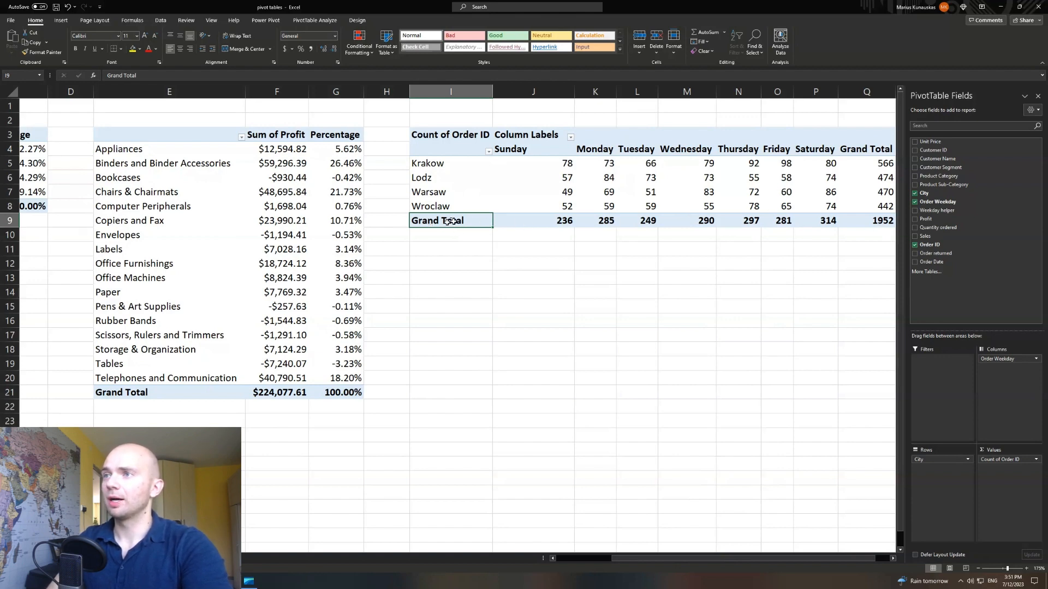
right_click(451, 221)
left_click(509, 331)
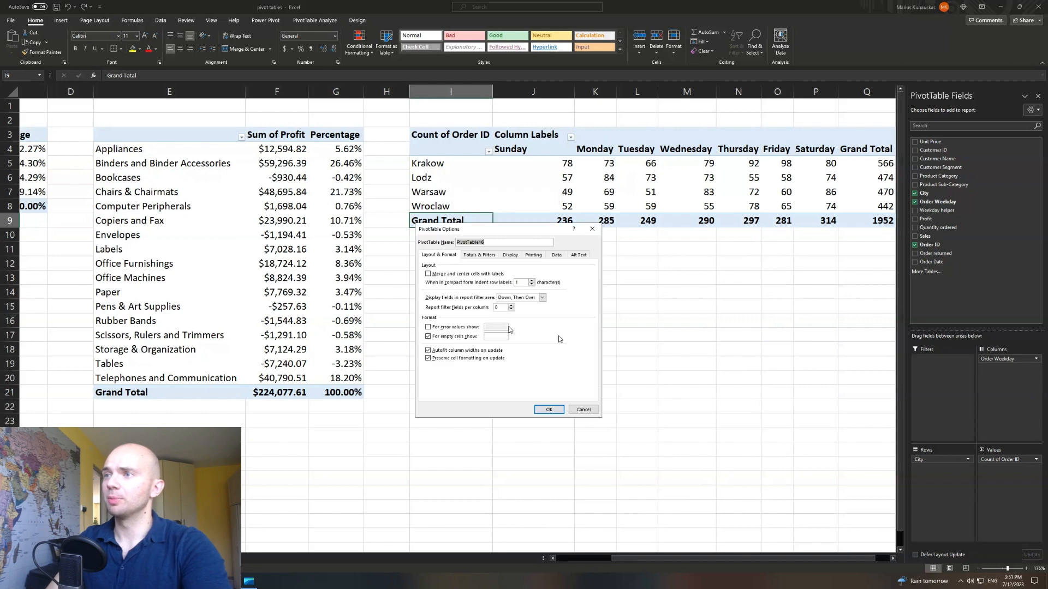
left_click(478, 255)
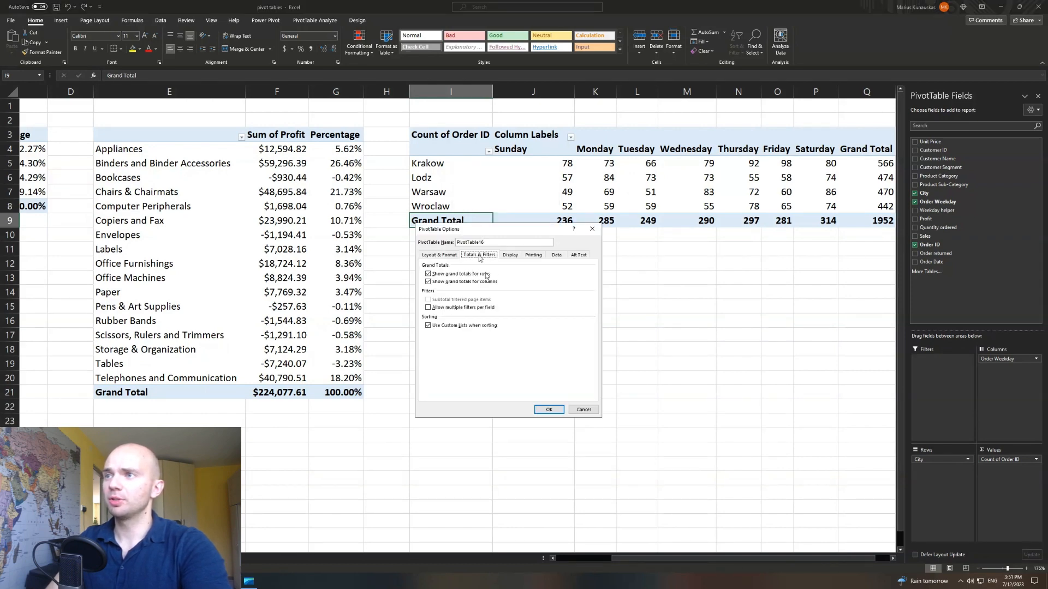
left_click(427, 274)
left_click(428, 281)
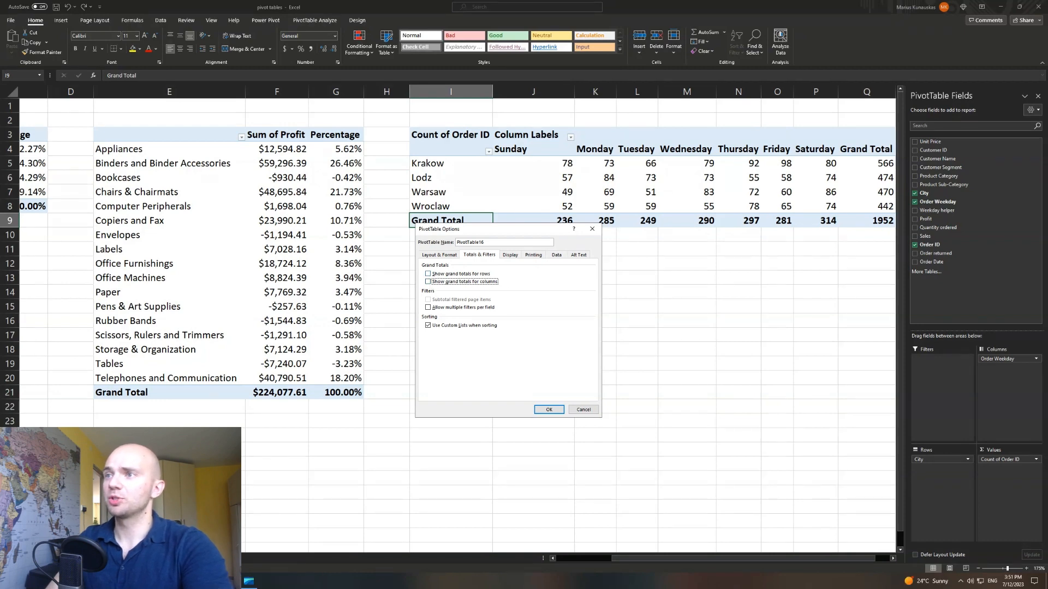
left_click(549, 410)
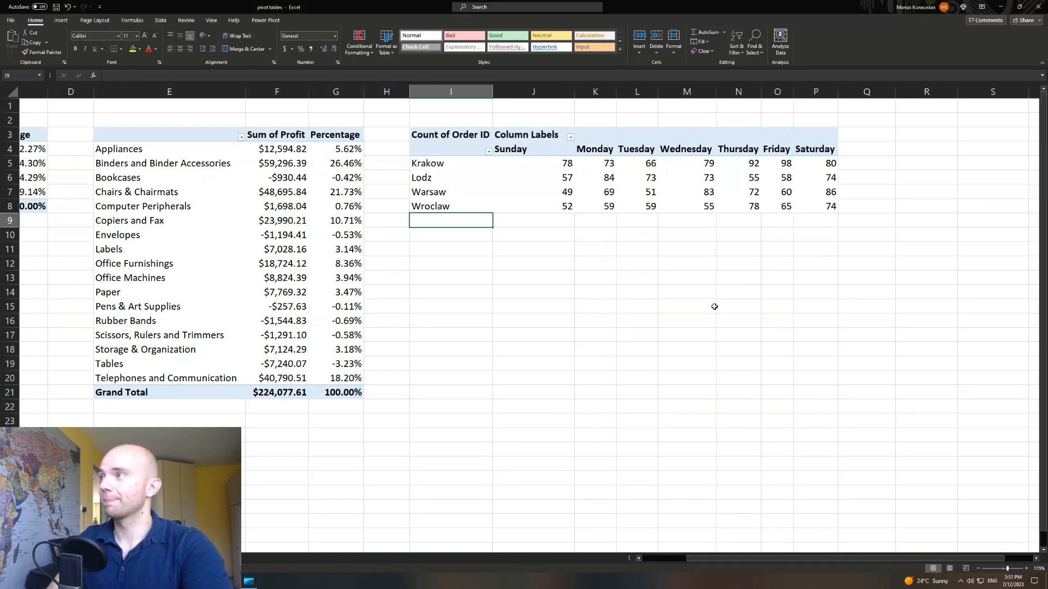
Try to move Sunday after Saturday in the weekday column labels, and undo the move
left_click(546, 149)
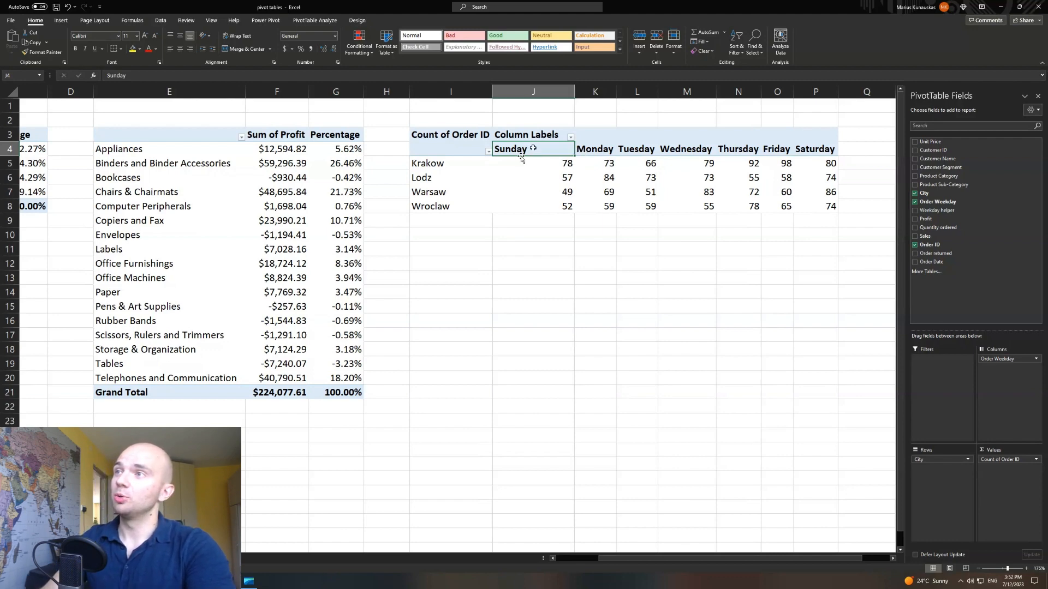
left_click_drag(534, 158, 831, 160)
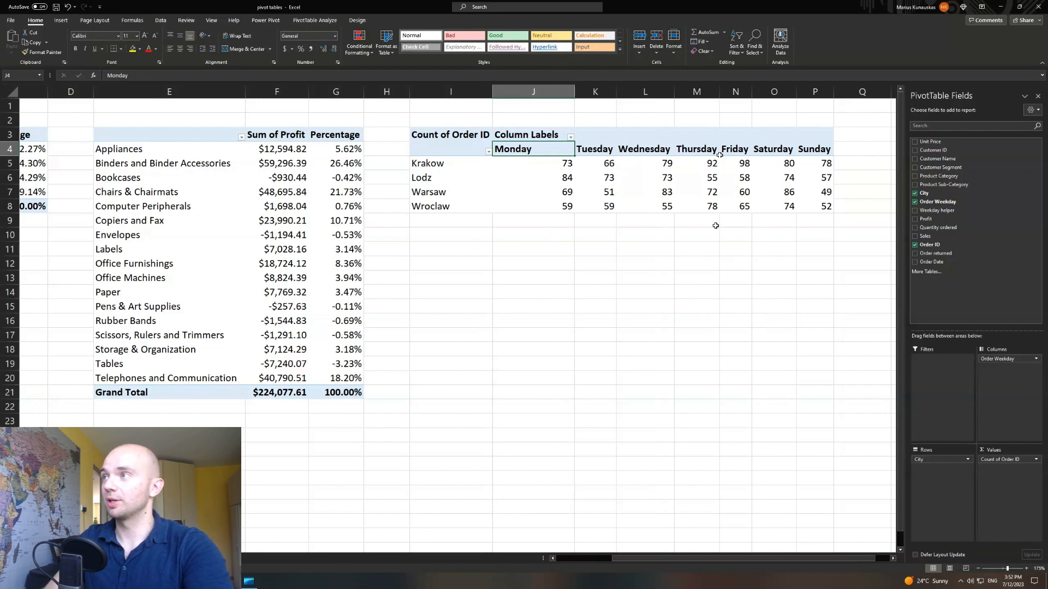
key("ctrl+z")
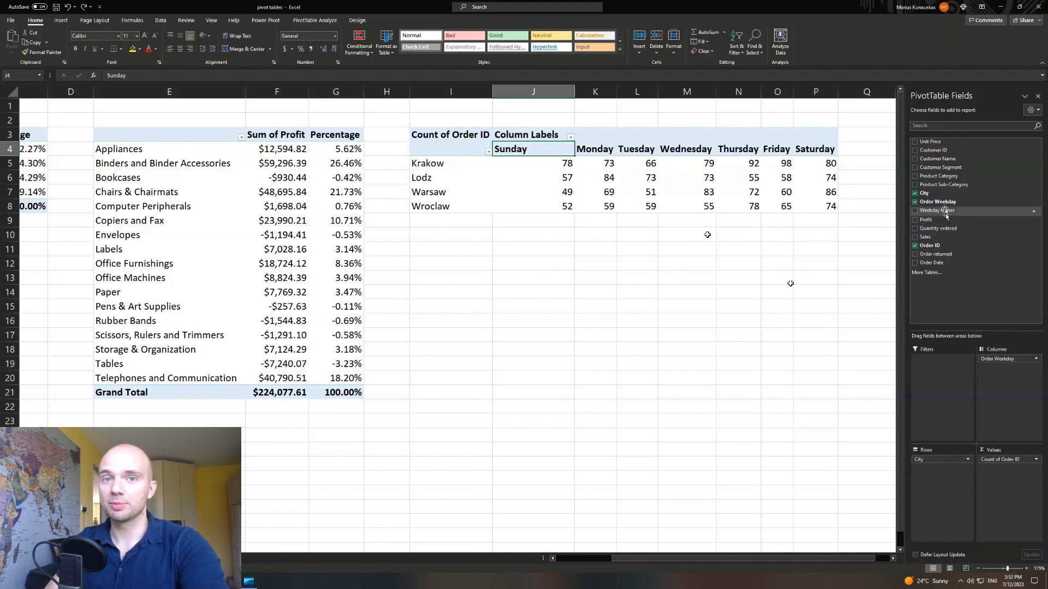
Examine the Weekday helper column in the source order table and return to the PivotTable sheet
left_click(61, 558)
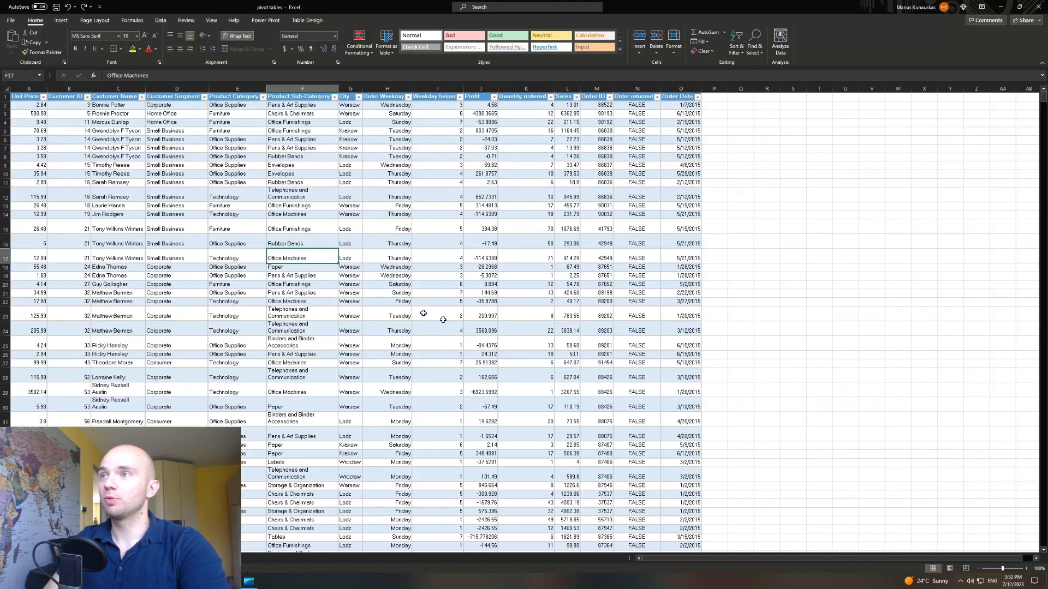
scroll(443, 319, "up", 2, "ctrl")
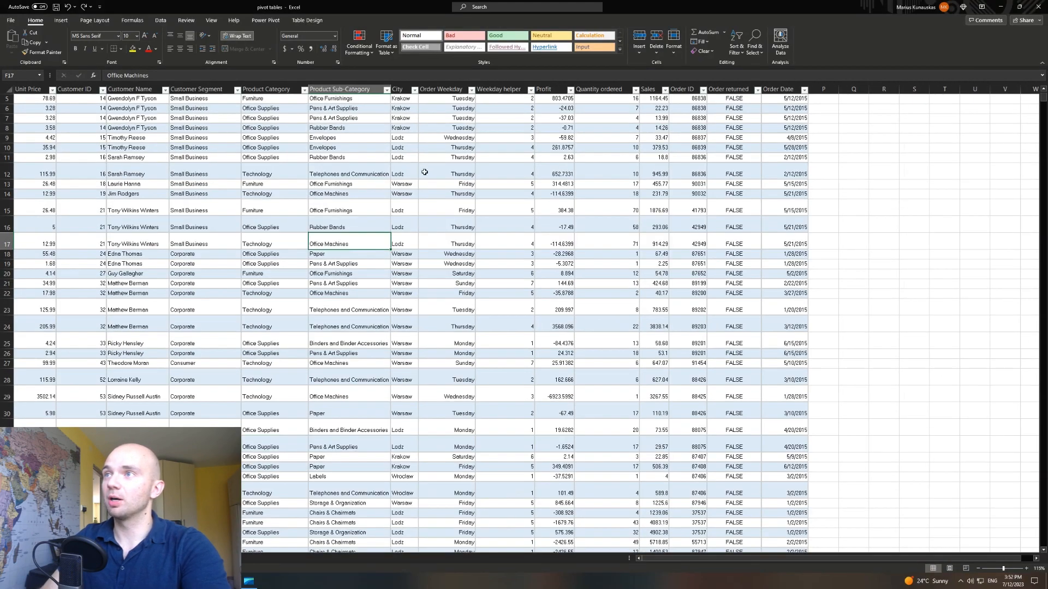
scroll(669, 296, "up", 1)
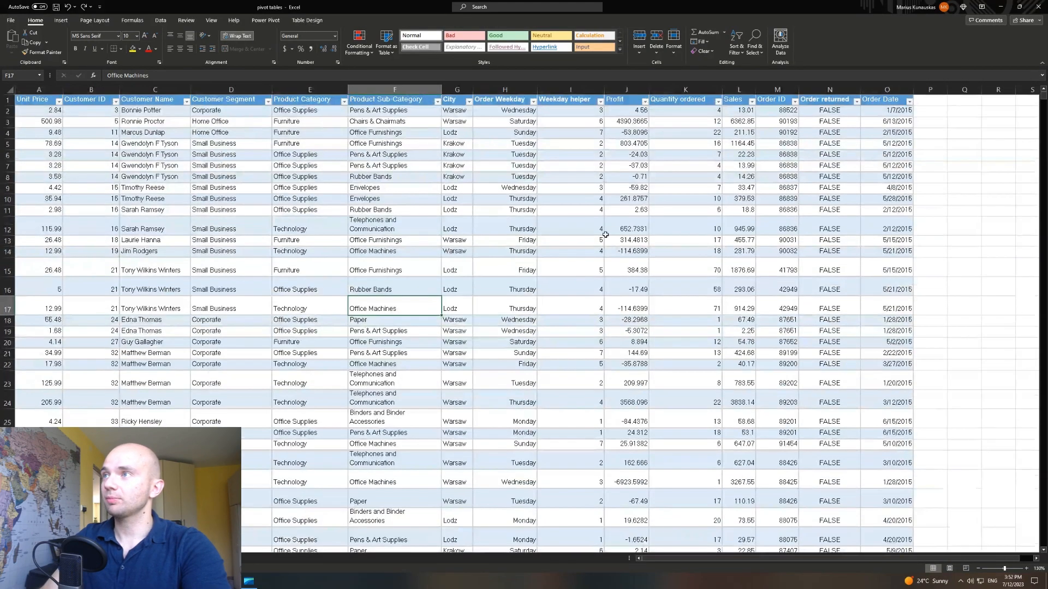
left_click(577, 112)
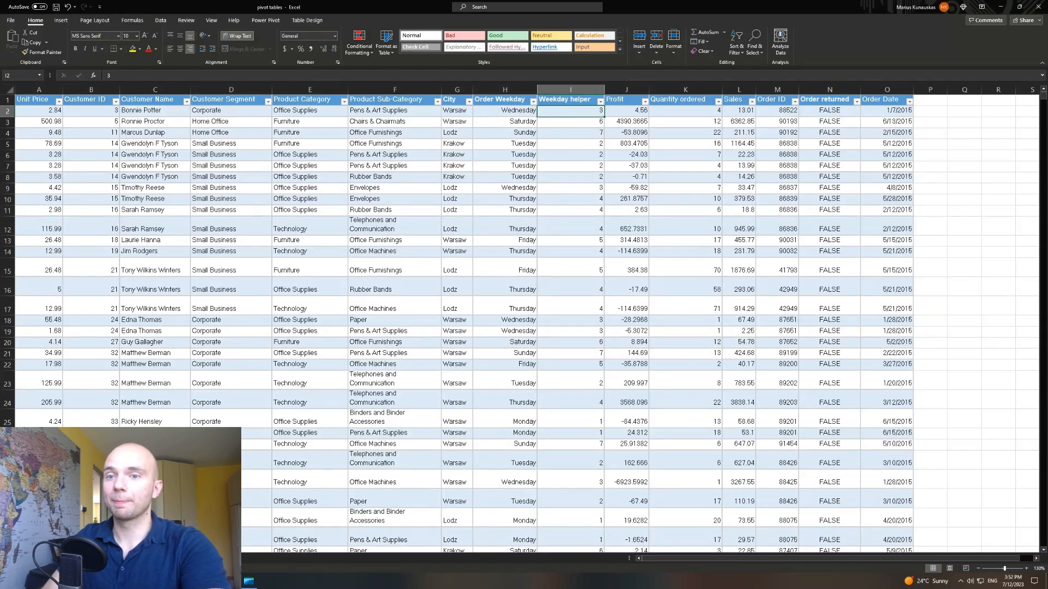
key("ctrl+Page_Up")
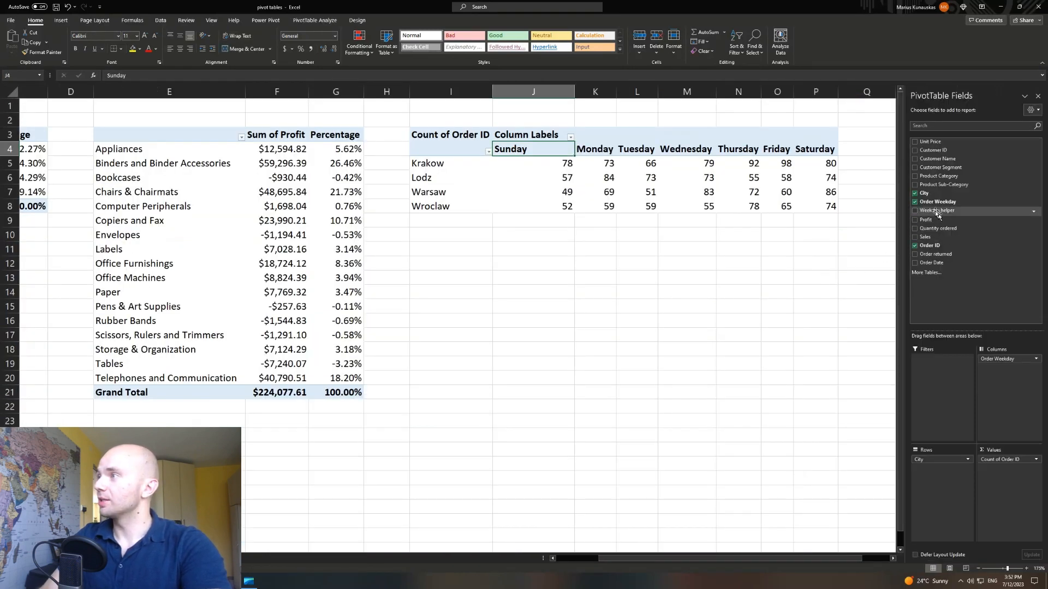
Add Weekday helper above Order Weekday in the columns of the city PivotTable and set its subtotals to None
left_click_drag(937, 211, 995, 356)
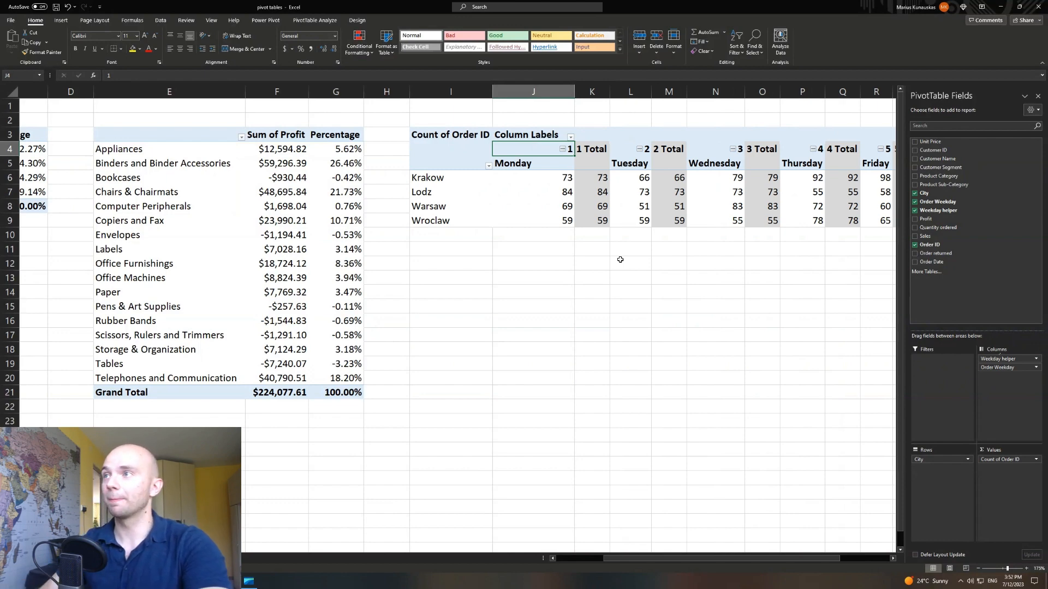
right_click(587, 148)
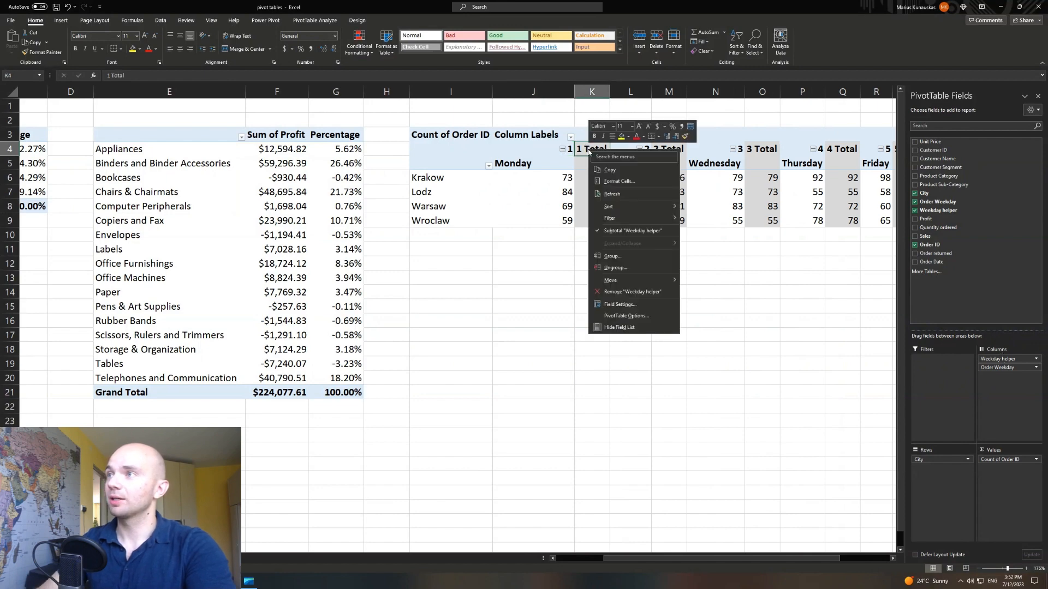
left_click(628, 306)
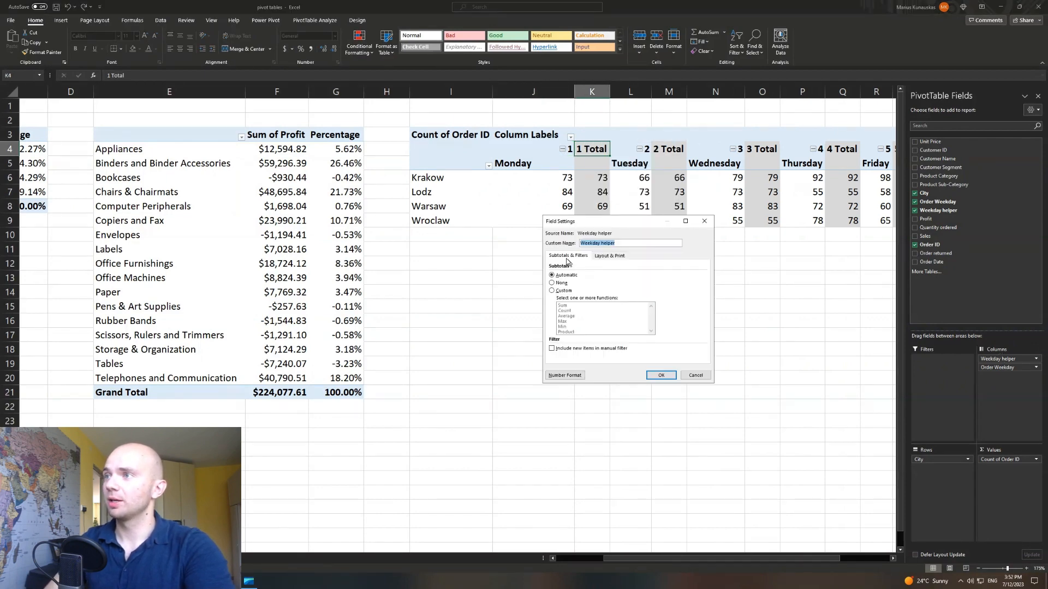
left_click(553, 282)
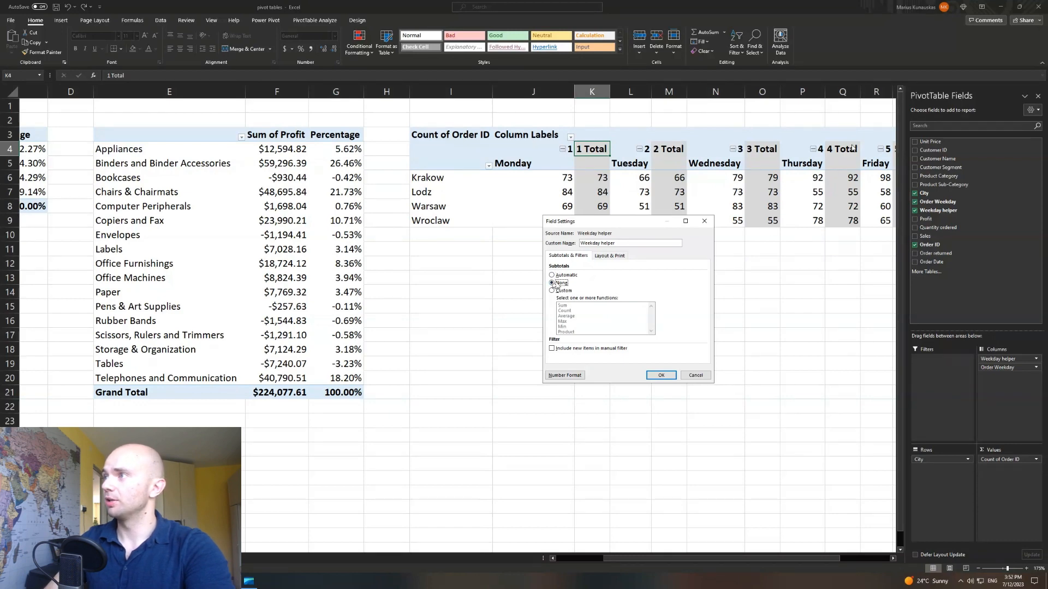
left_click(660, 375)
left_click(693, 320)
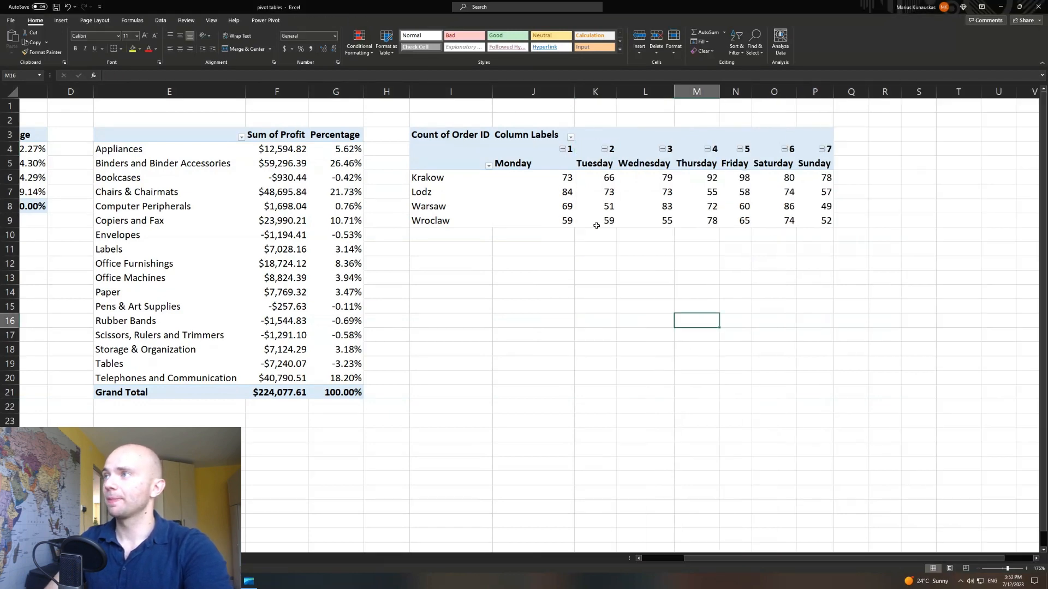
Hide sheet row 4, which holds the Weekday helper numbers
left_click_drag(514, 151, 806, 156)
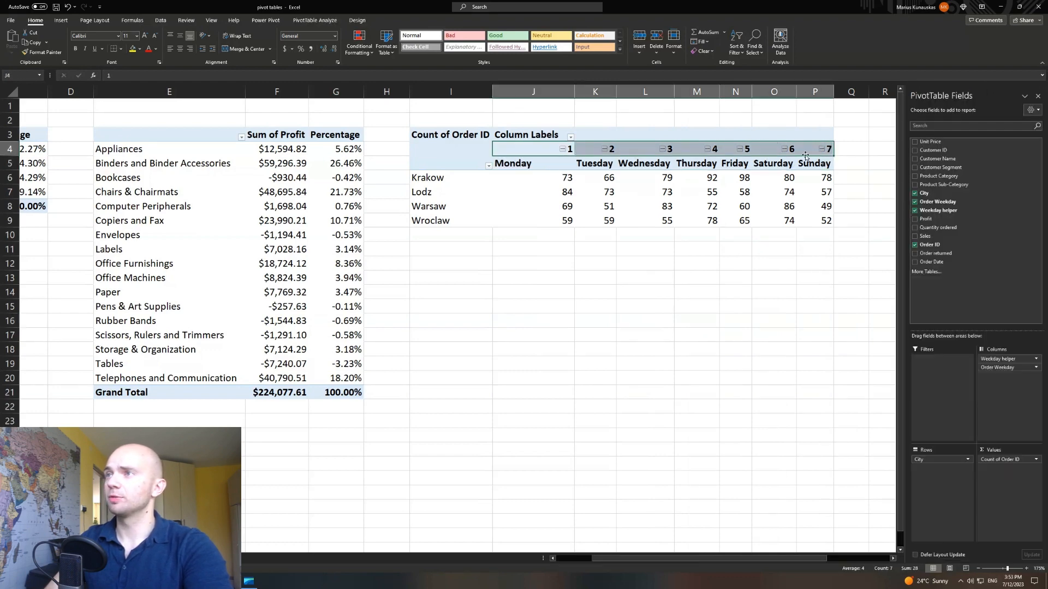
left_click_drag(535, 149, 815, 144)
left_click(452, 149)
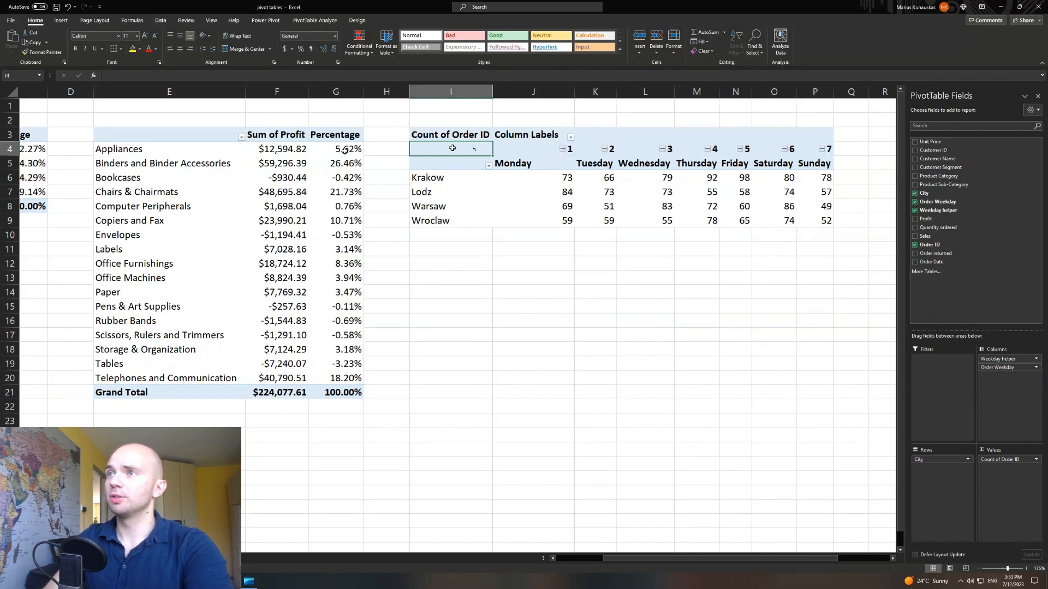
right_click(9, 149)
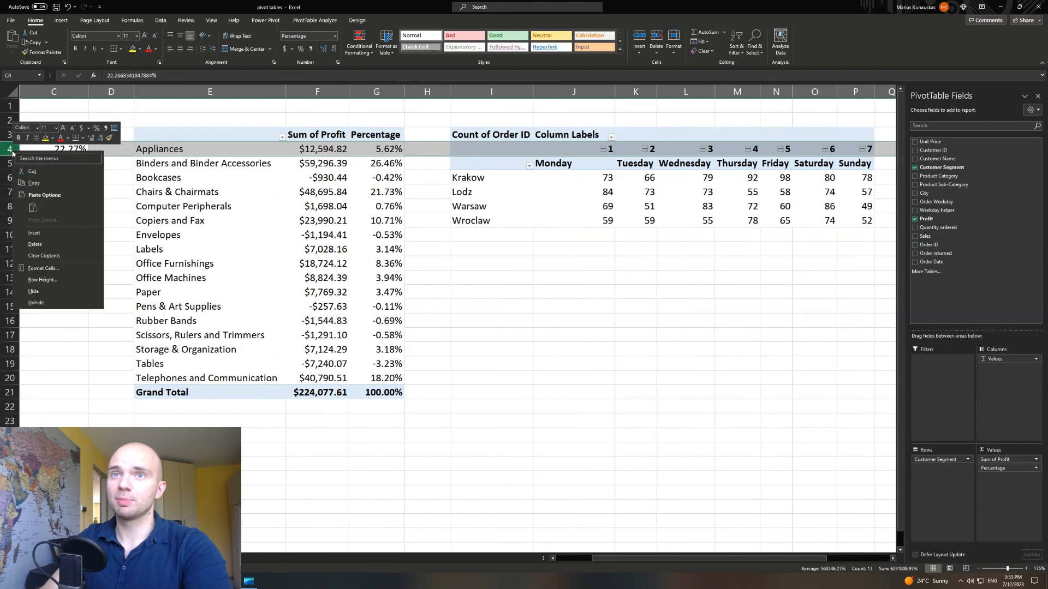
left_click(38, 300)
left_click(558, 344)
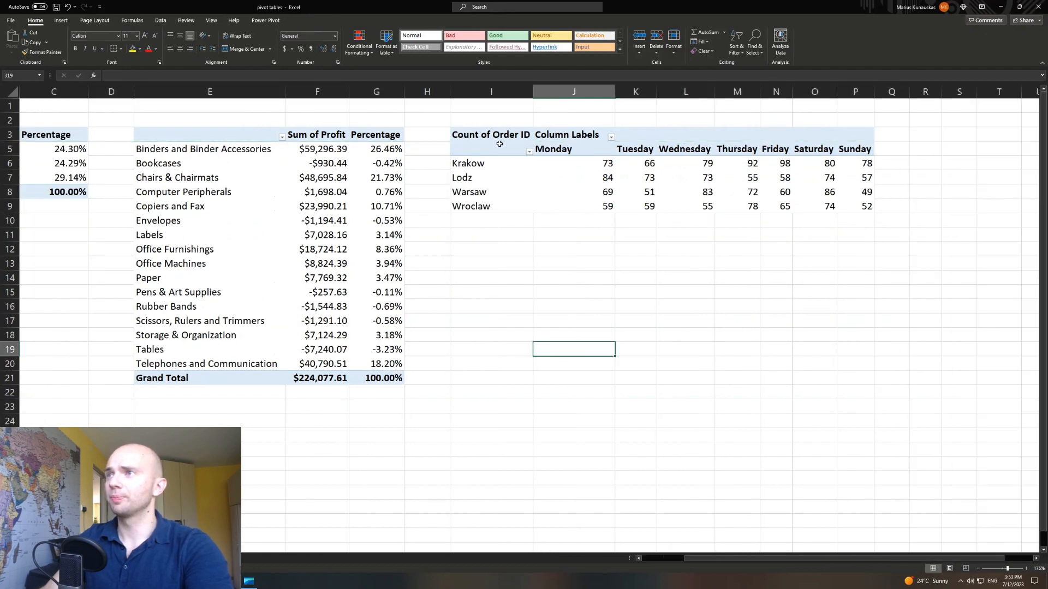
Undo hiding row 4, the Weekday helper subtotal setting and the addition of Weekday helper to the columns
left_click_drag(499, 144, 865, 208)
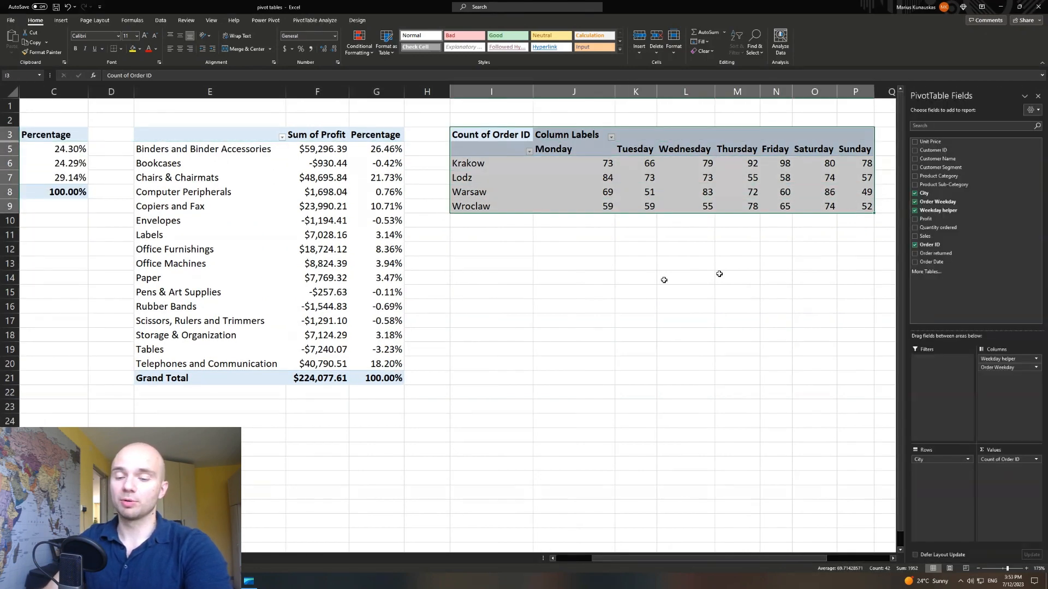
key("ctrl+z")
key("ctrl+z")
key("ctrl+z")
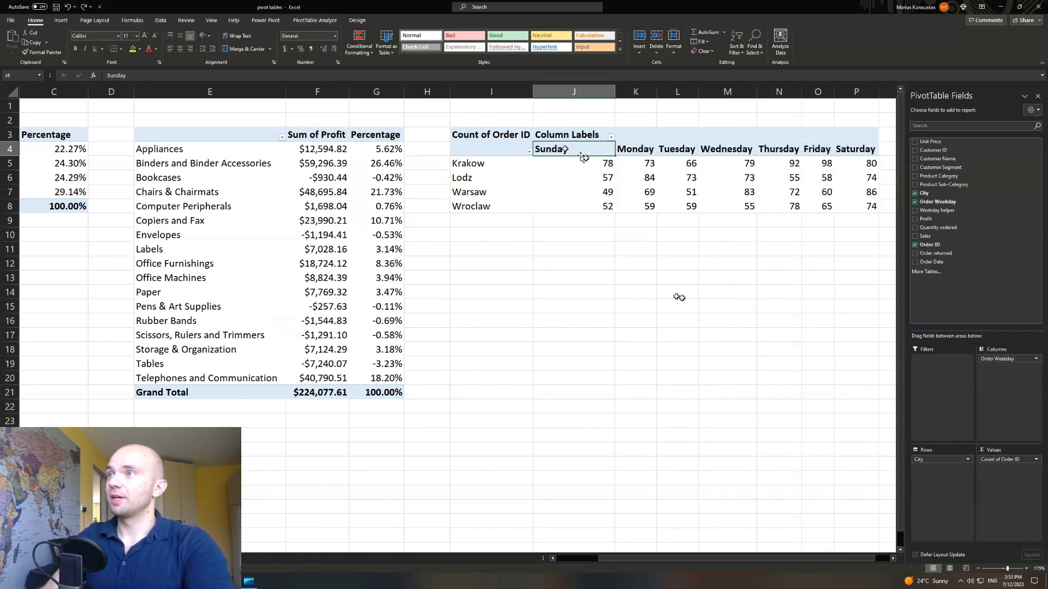
Move the Sunday column label after Saturday in the city PivotTable so the weekdays run Monday to Sunday
left_click_drag(588, 157, 861, 160)
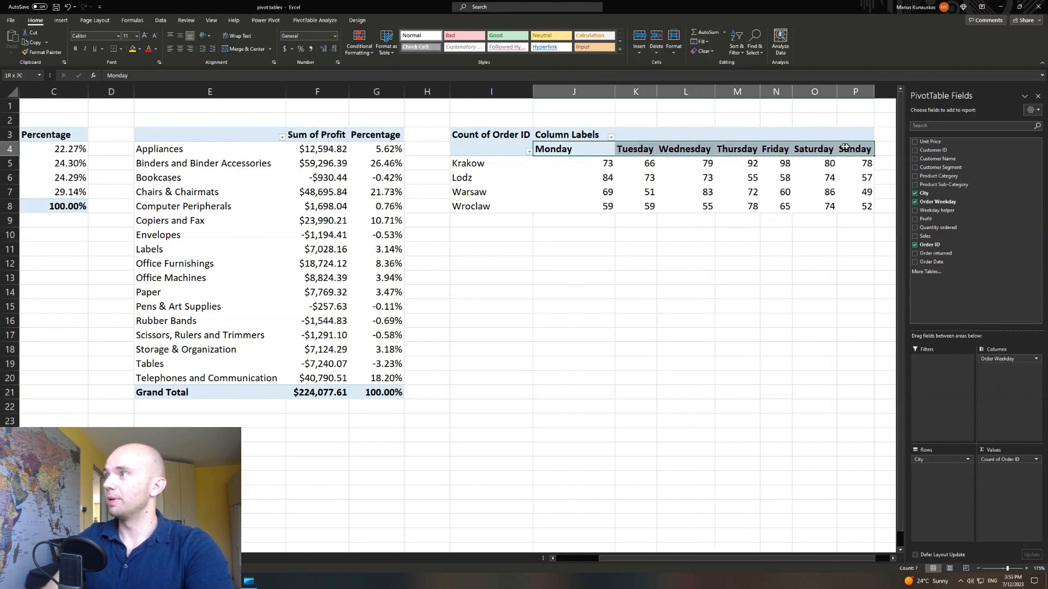
left_click(744, 265)
Apply a Green-White color scale to the city and weekday order counts in J5:P8
left_click(576, 163)
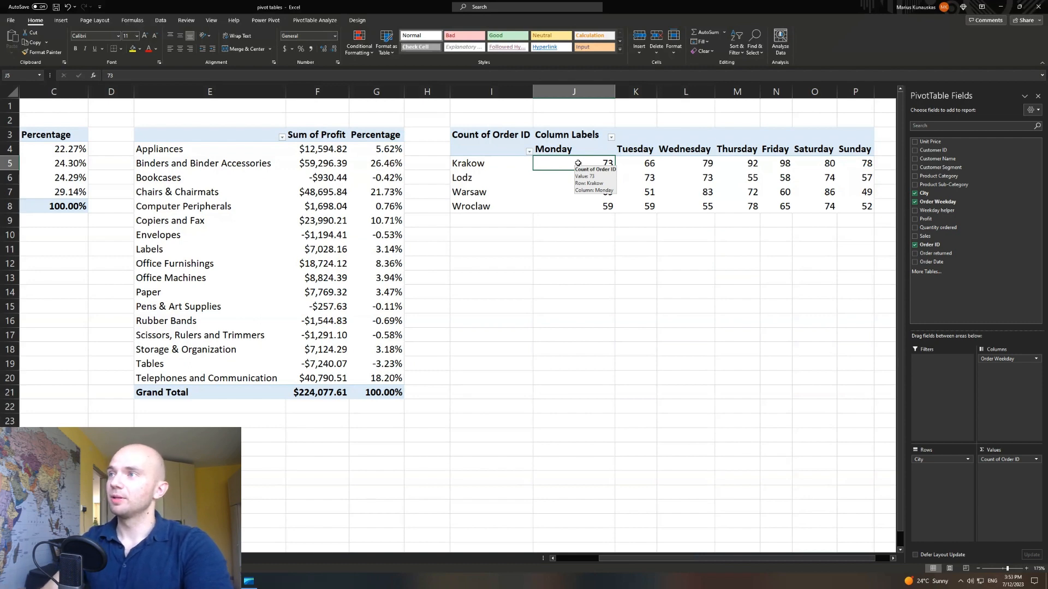
left_click_drag(577, 164, 856, 206)
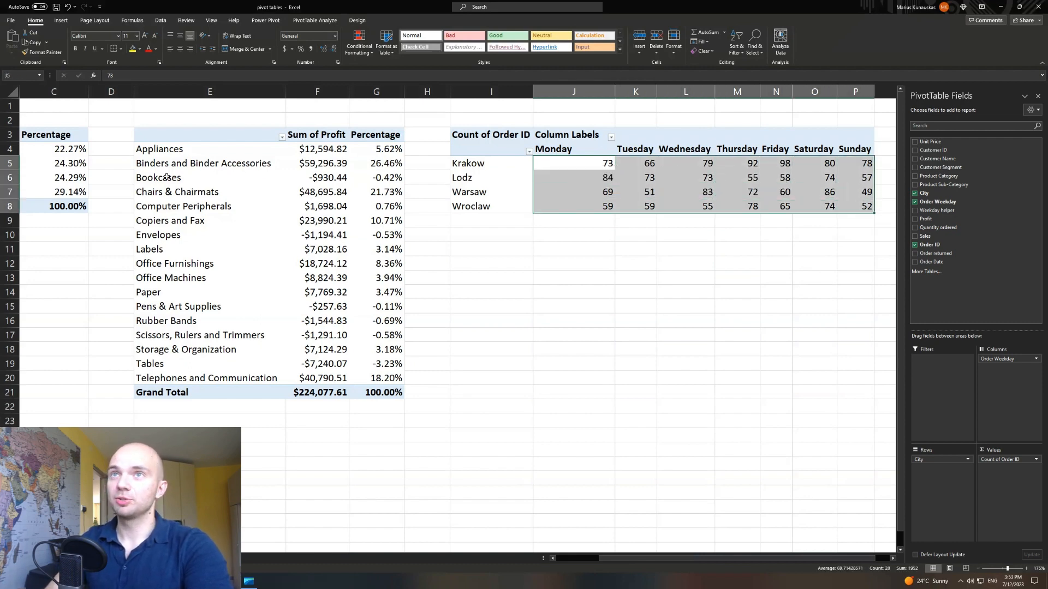
left_click(363, 48)
mouse_move(382, 129)
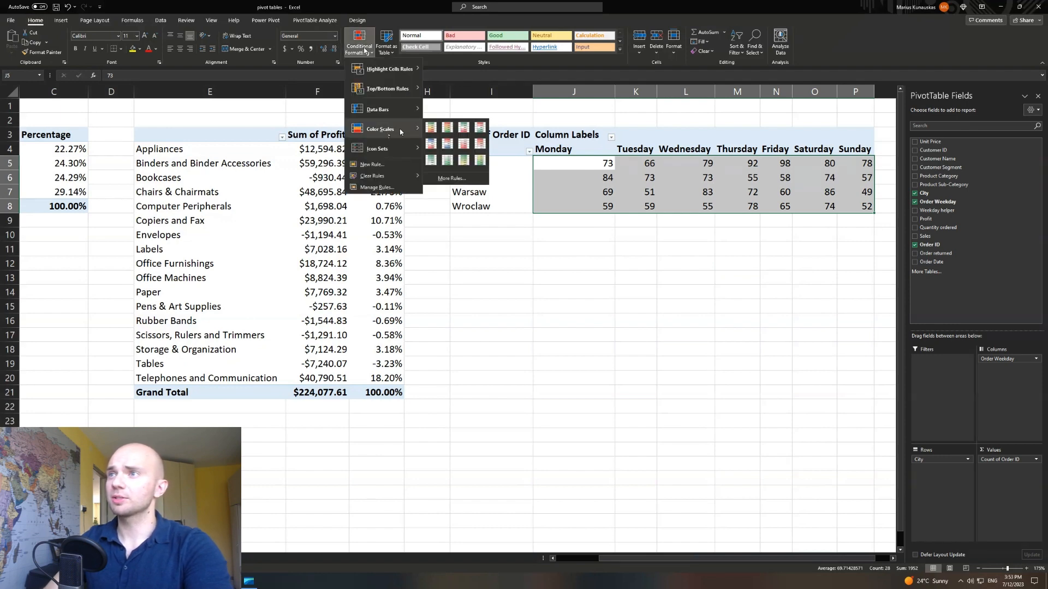
left_click(431, 160)
left_click_drag(622, 566, 628, 566)
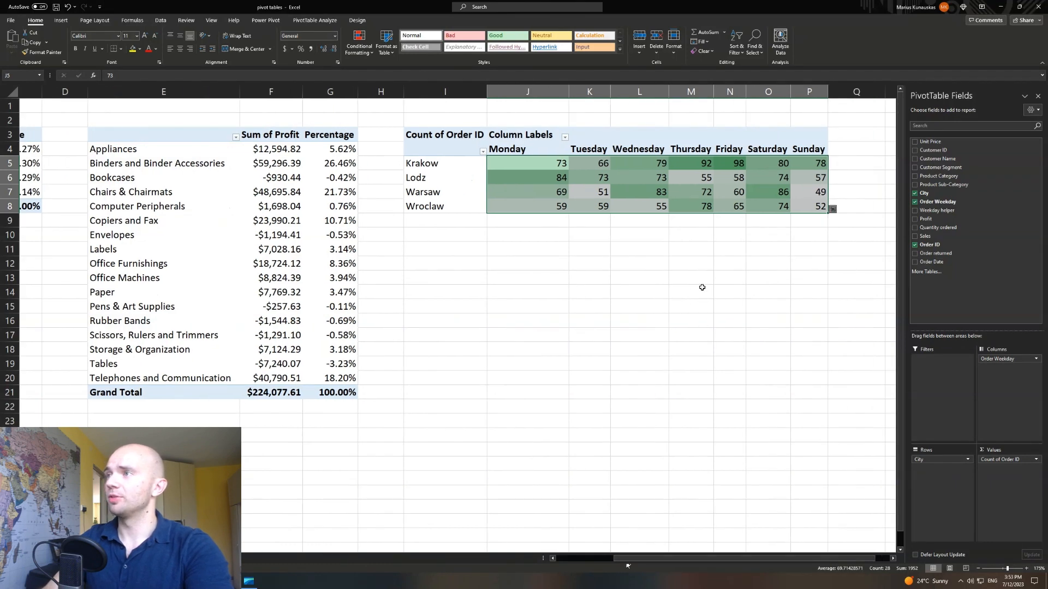
left_click(701, 290)
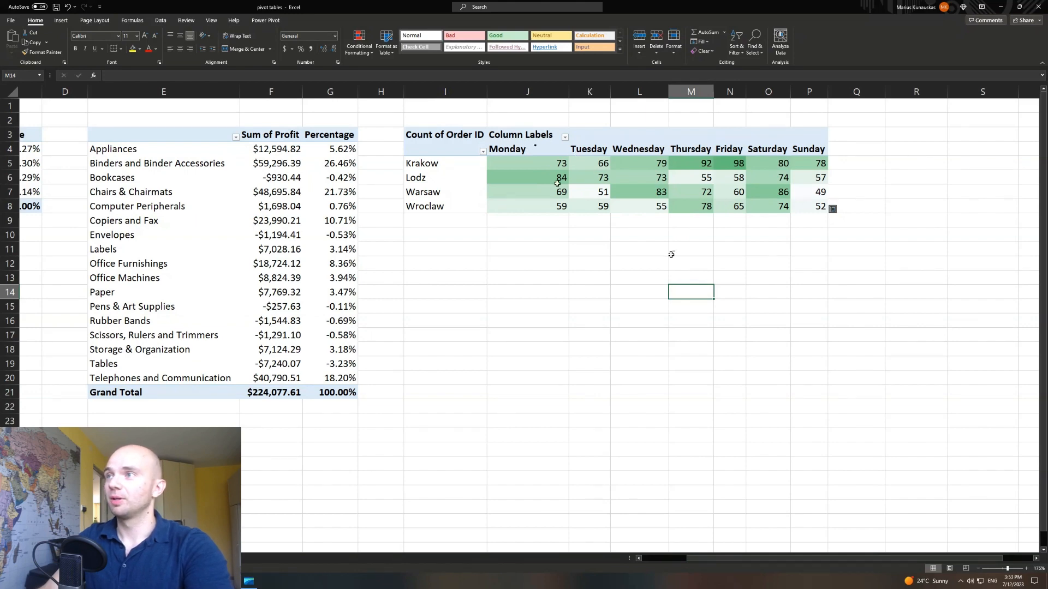
left_click(589, 192)
left_click(709, 235)
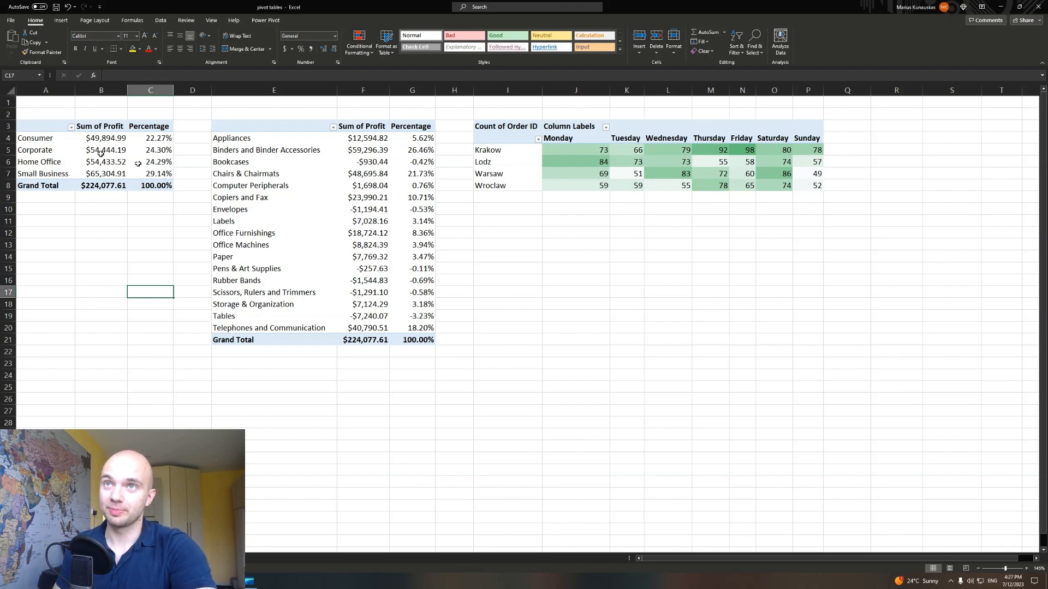
Add City as a report filter to the segment PivotTable and include Lodz, Warsaw and Wroclaw
left_click(60, 137)
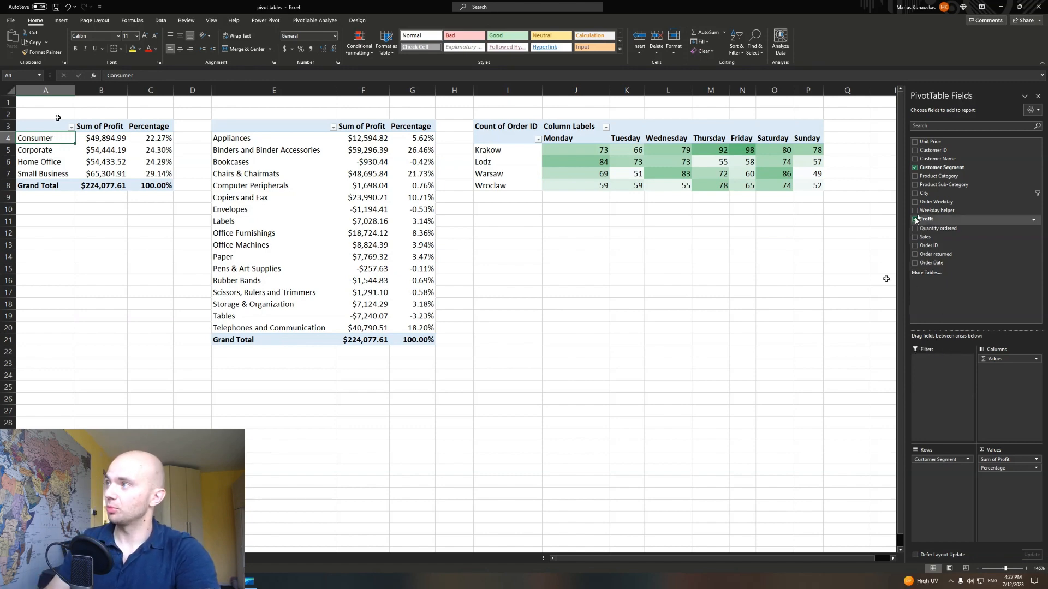
left_click_drag(901, 275, 938, 371)
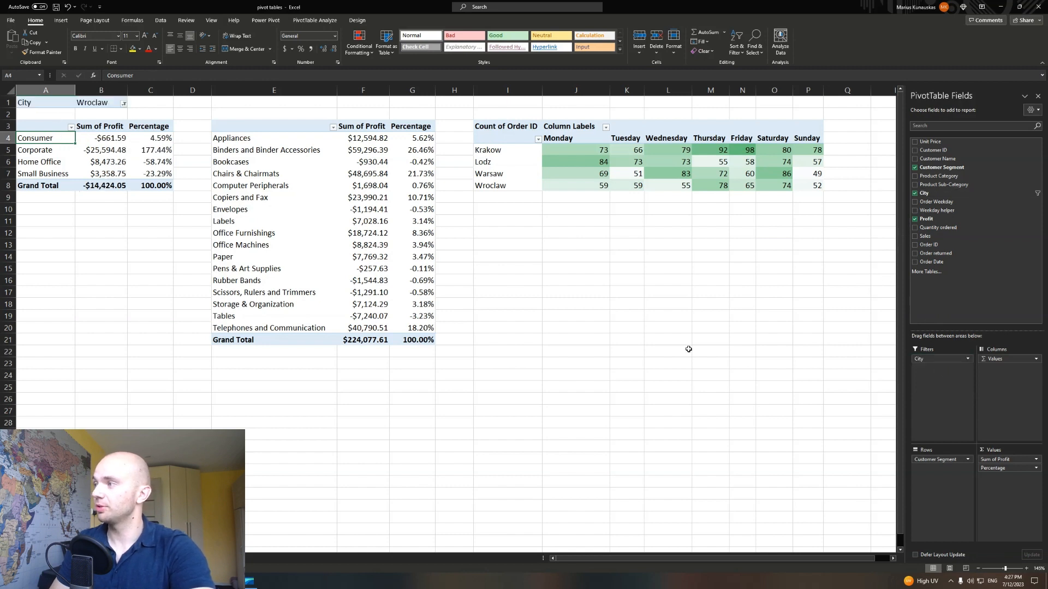
left_click(124, 104)
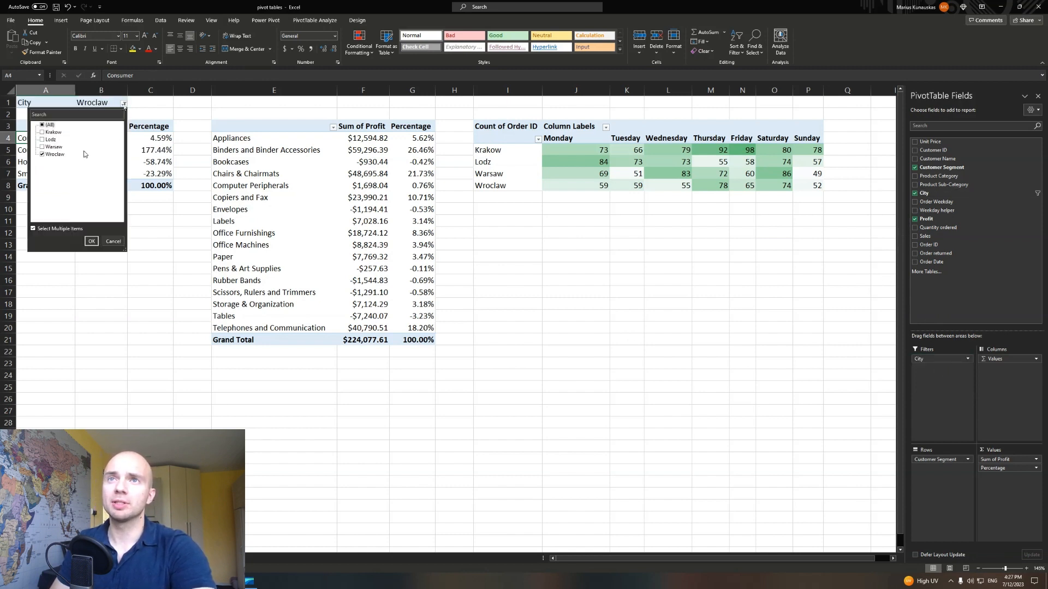
left_click(43, 139)
left_click(42, 148)
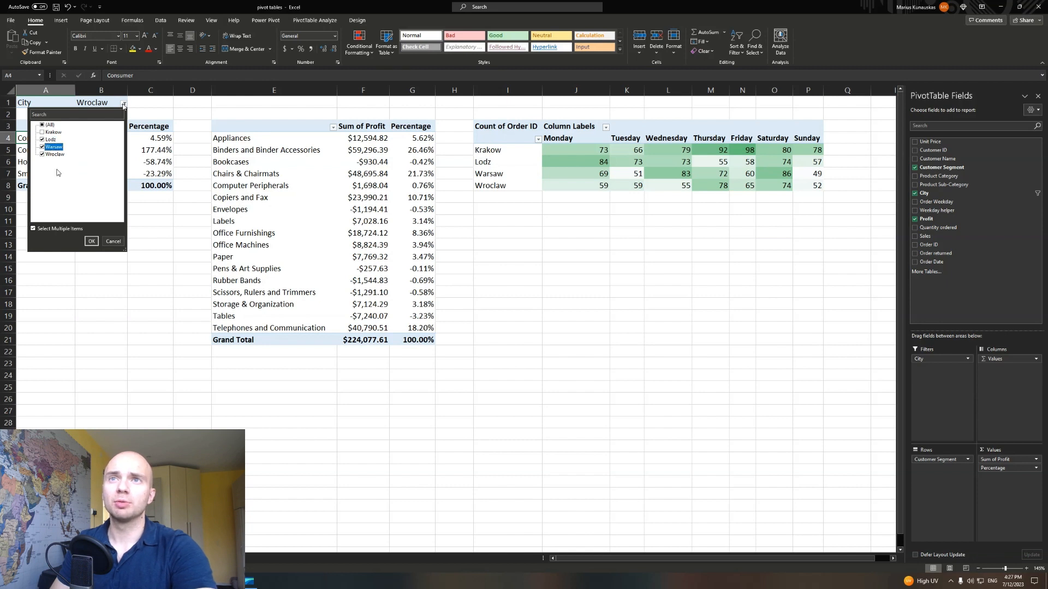
left_click(91, 241)
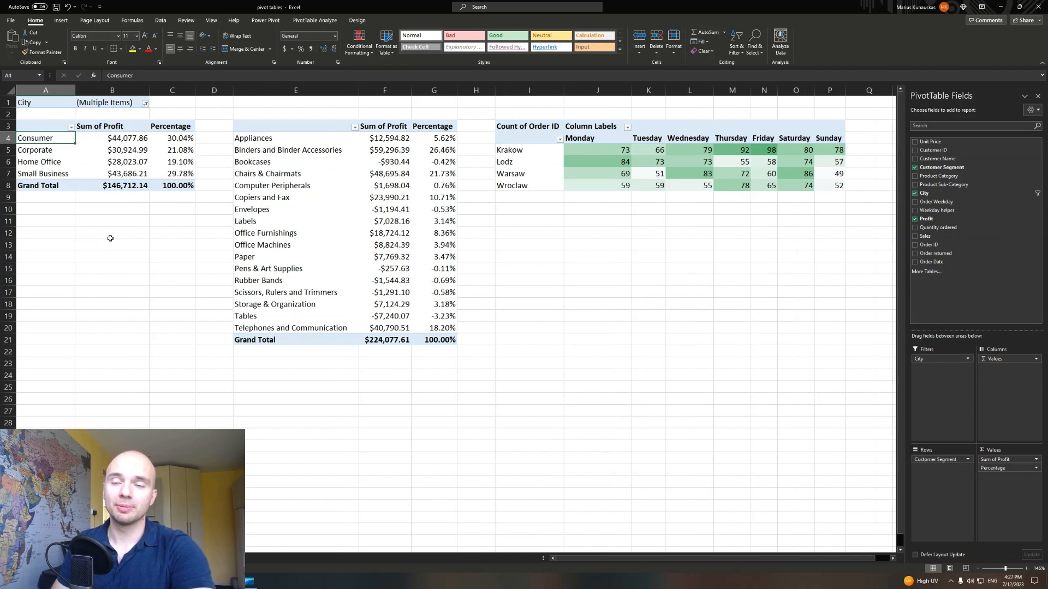
Undo the city selection and the addition of the City filter to the segment PivotTable
key("ctrl+z")
key("ctrl+z")
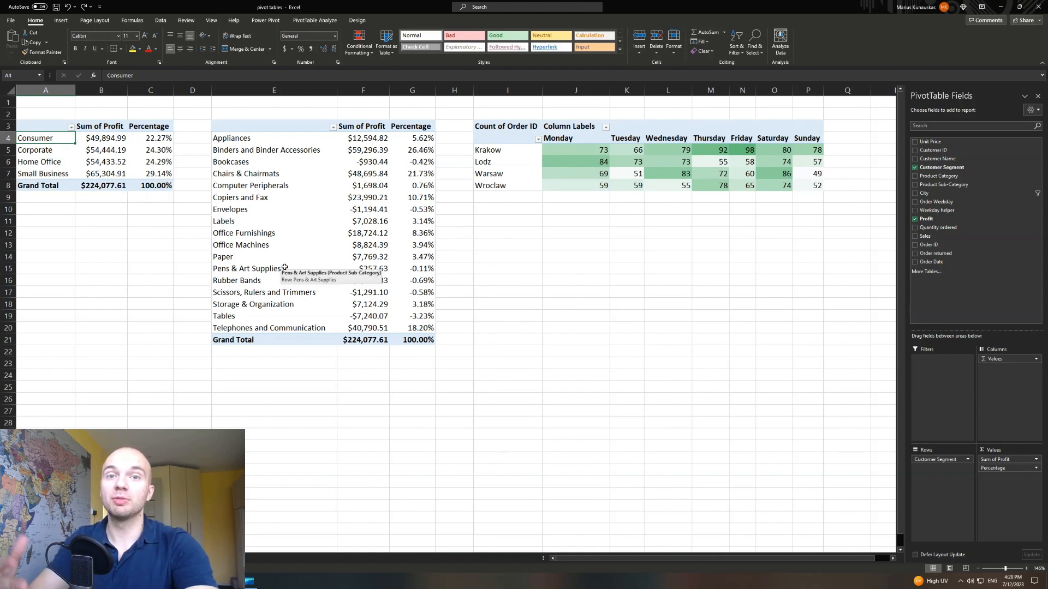
Insert a City slicer for the sub-category PivotTable and place it below the weekday PivotTable, shortened to a height of about 1.71"
left_click(257, 212)
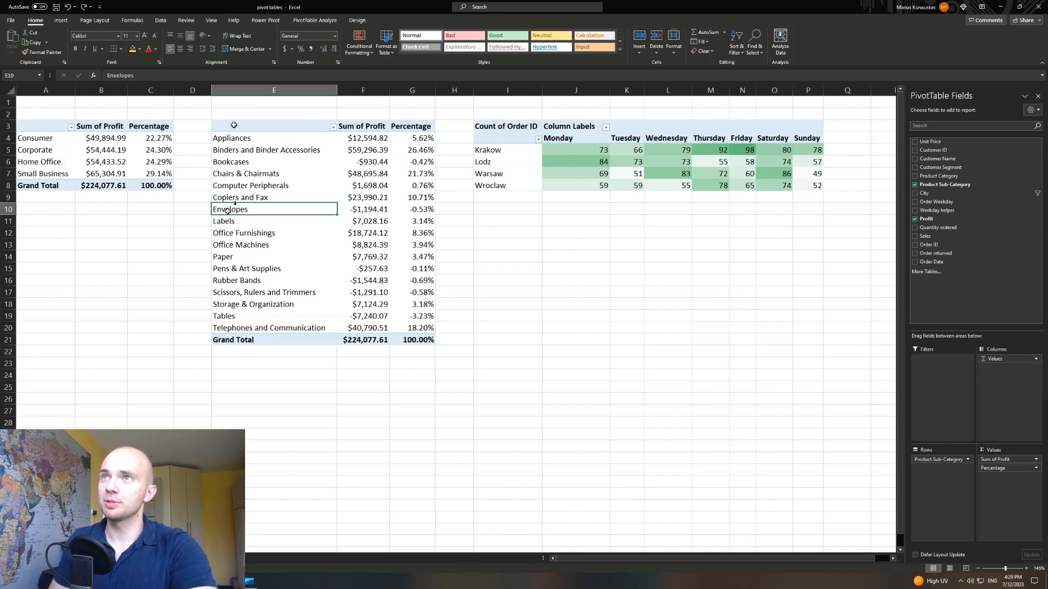
left_click(319, 21)
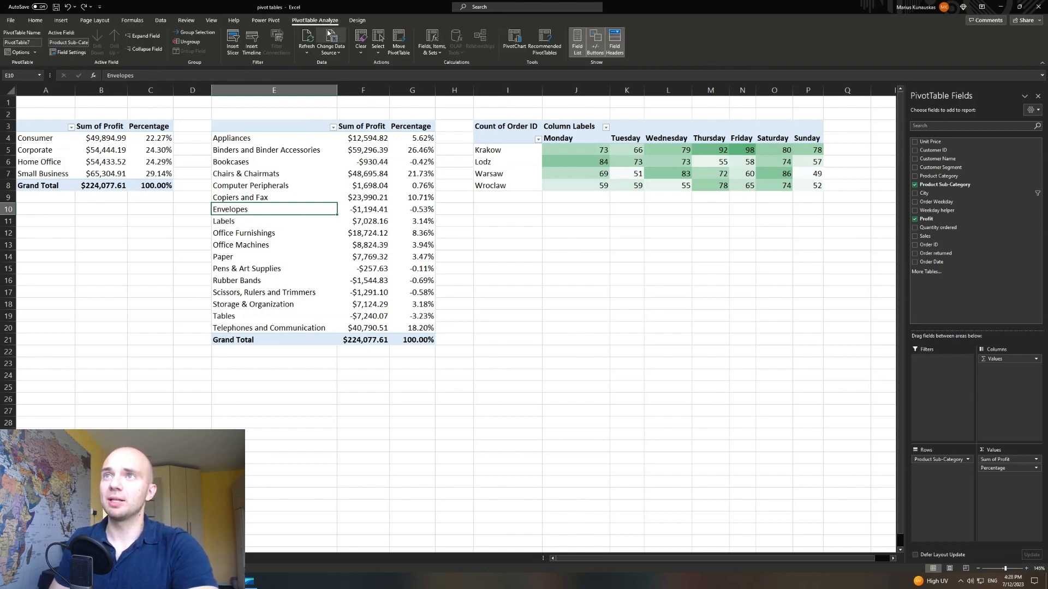
left_click(234, 51)
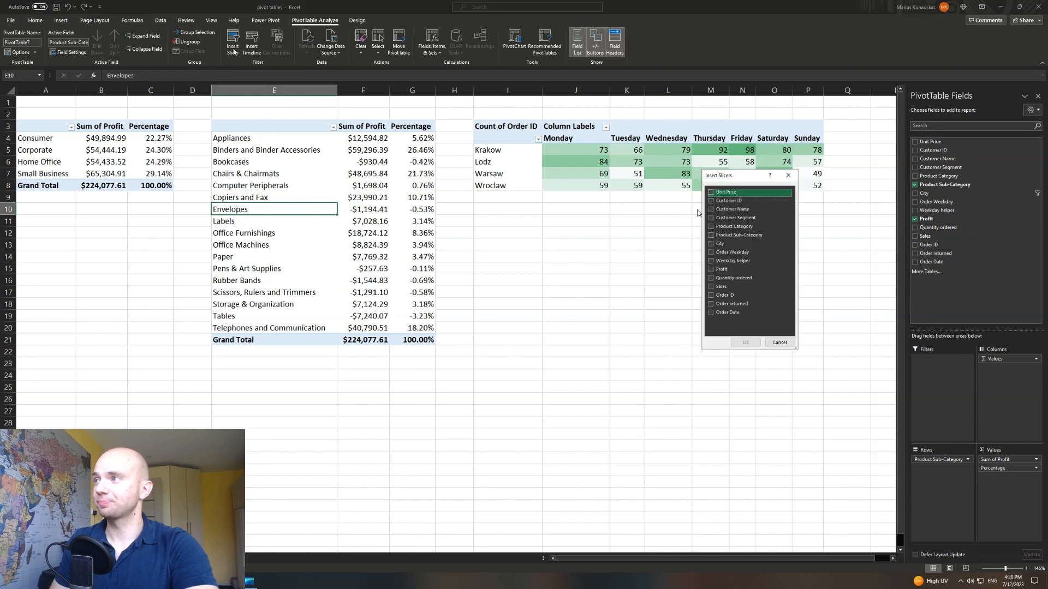
left_click(711, 244)
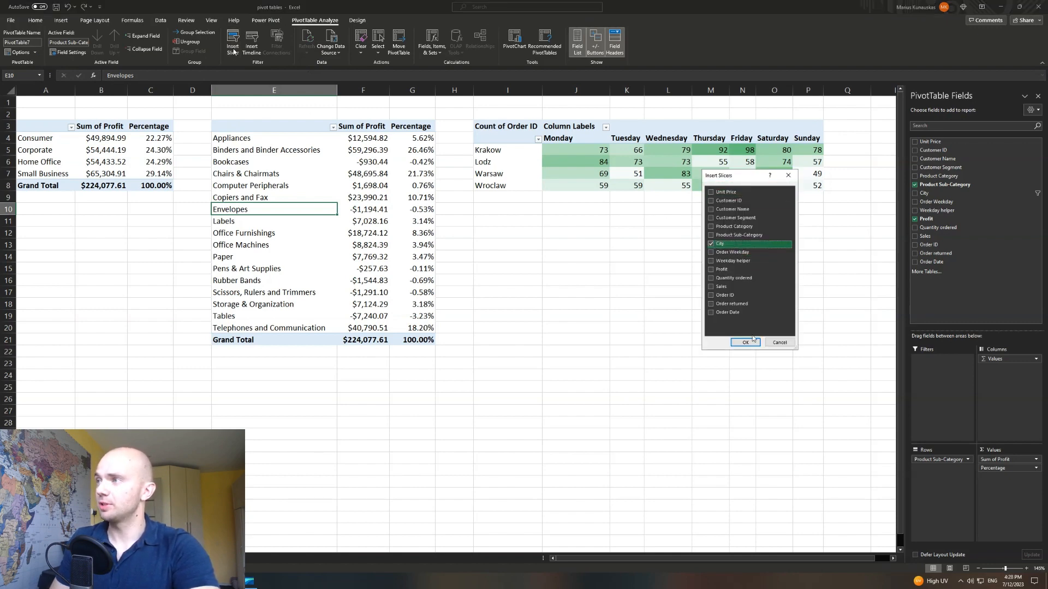
left_click(745, 342)
left_click_drag(443, 255, 613, 255)
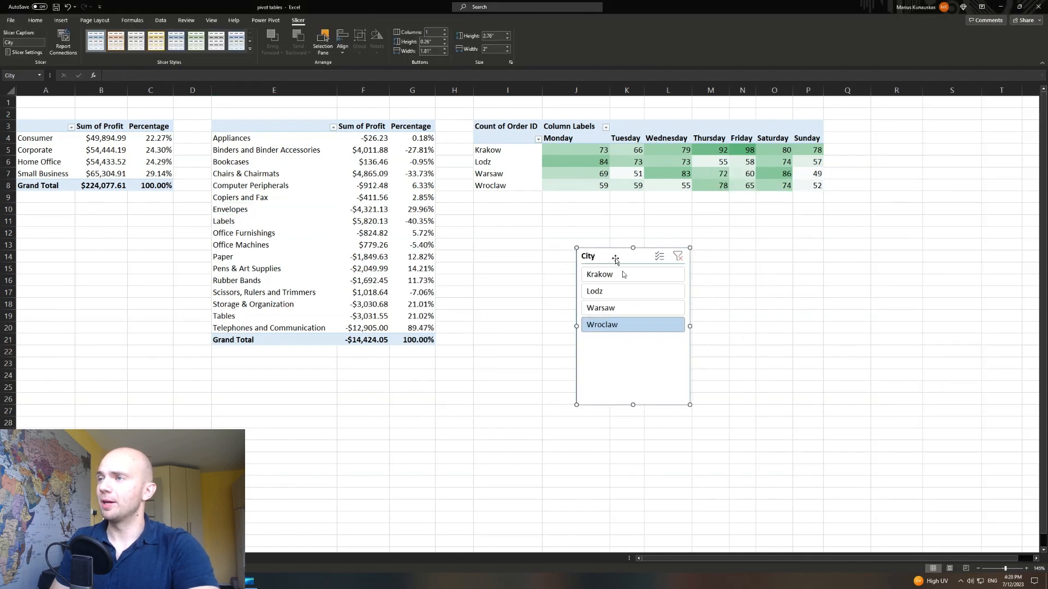
left_click_drag(633, 405, 633, 344)
Filter the sub-category PivotTable by each city in turn with the City slicer, finishing on Wroclaw
left_click(626, 307)
left_click(623, 290)
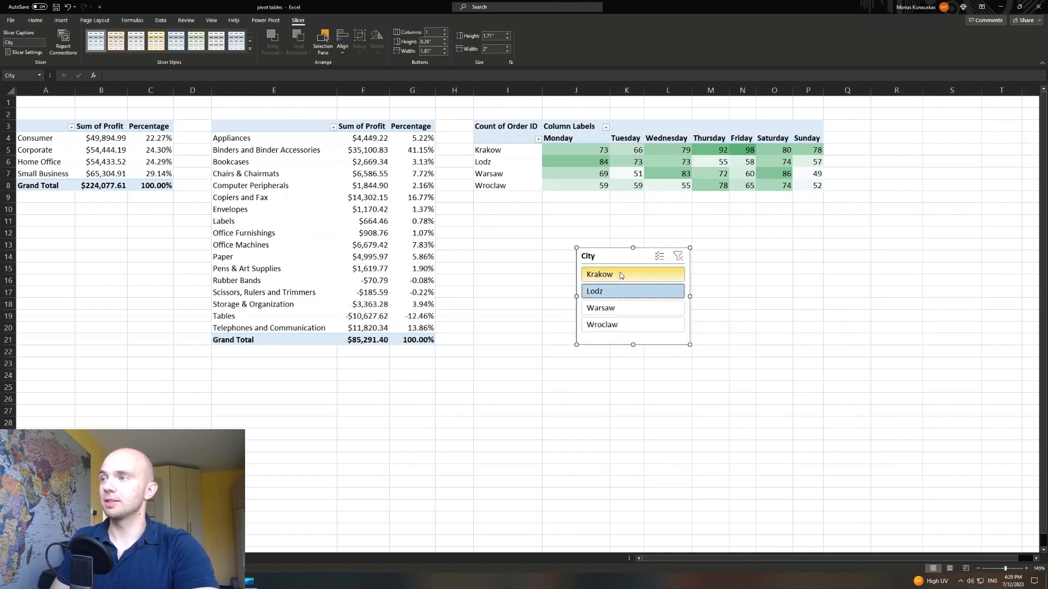
left_click(623, 274)
left_click(623, 291)
left_click(625, 308)
left_click(630, 326)
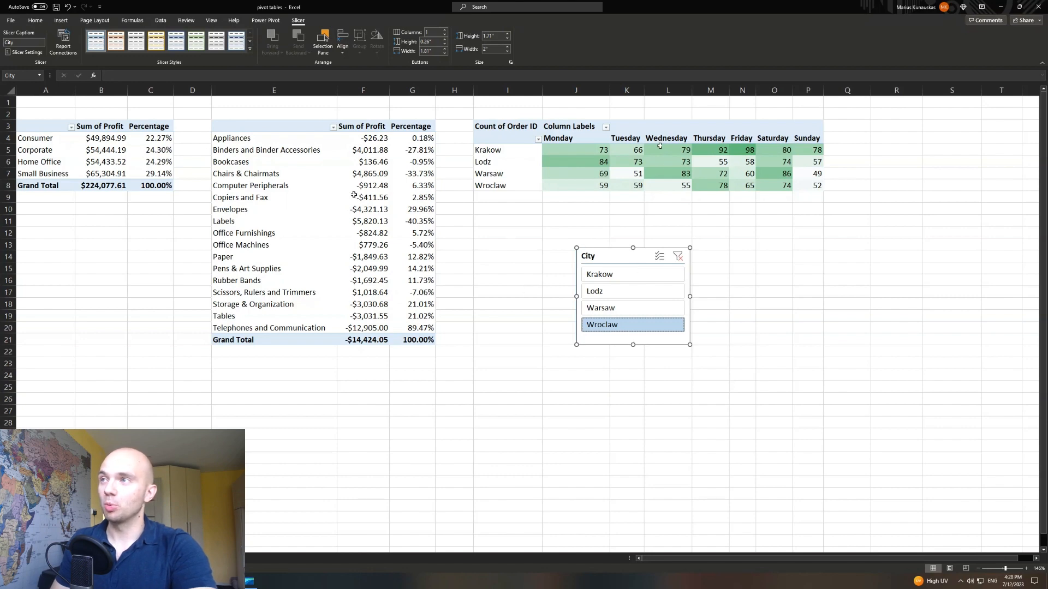
Connect the City slicer to PivotTable6, the segment PivotTable, in addition to PivotTable7
mouse_move(642, 180)
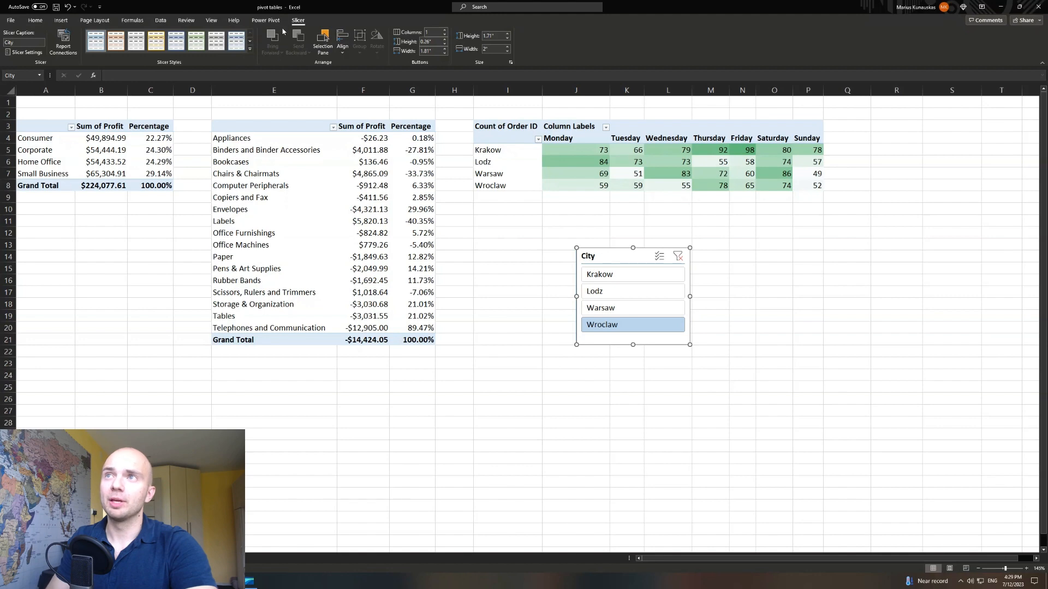
left_click(69, 49)
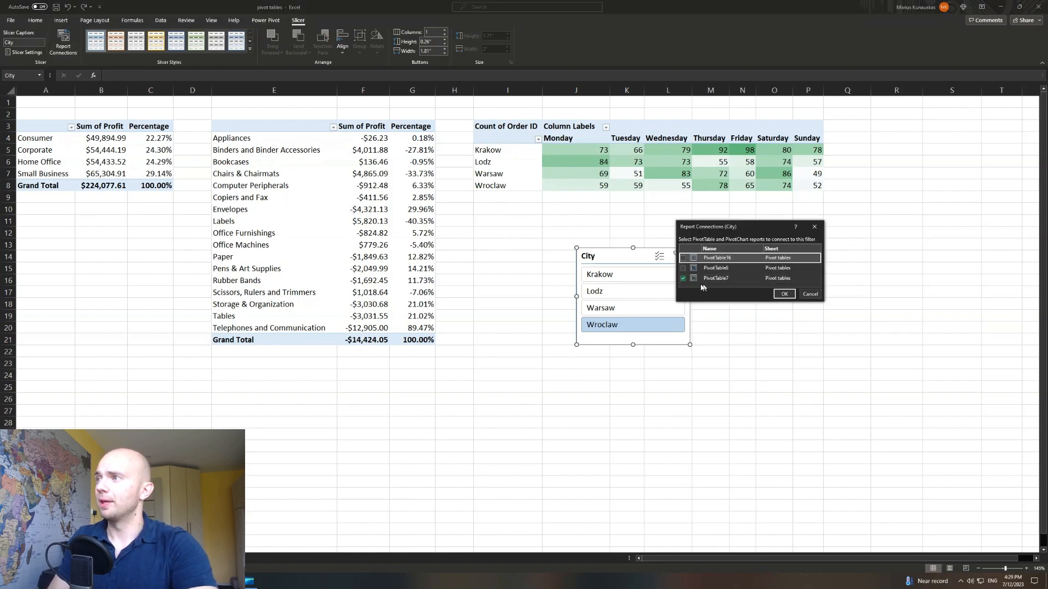
left_click(683, 268)
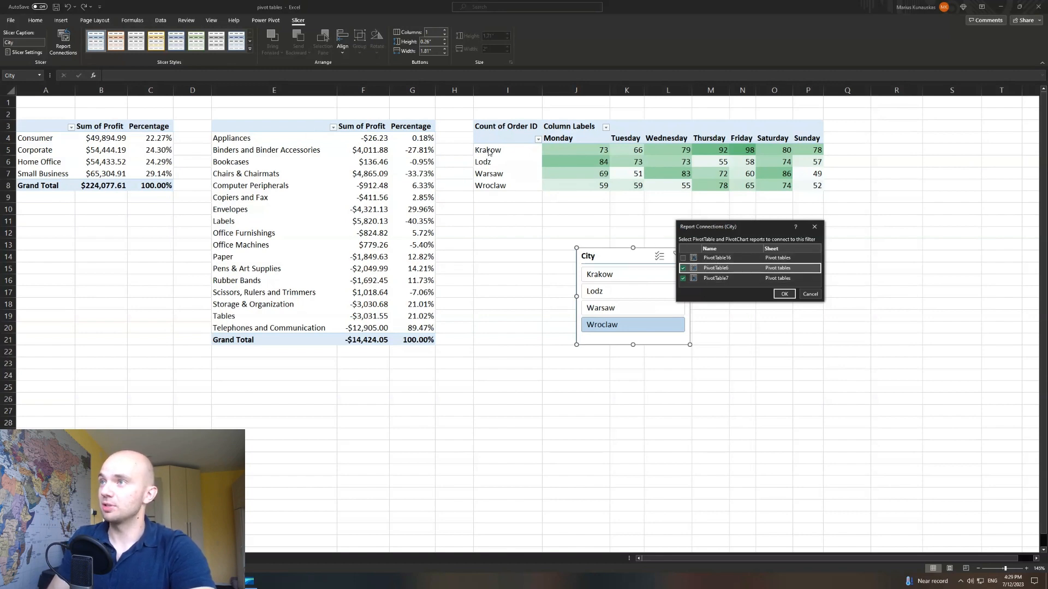
left_click(784, 294)
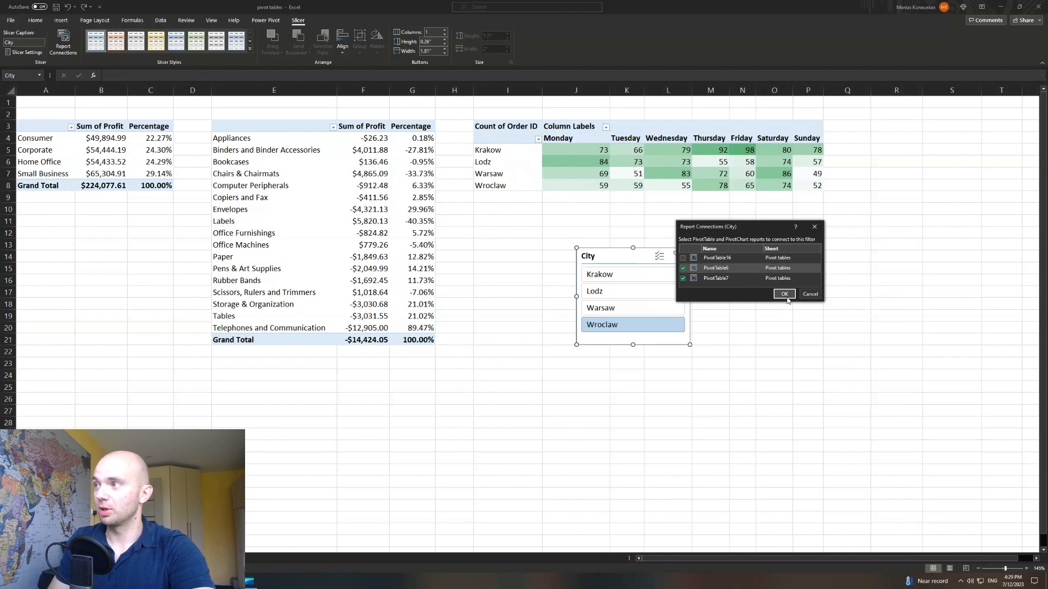
Switch the City slicer between Warsaw, Lodz and Wroclaw to compare both profit PivotTables, finishing on Lodz
left_click(641, 310)
left_click(633, 291)
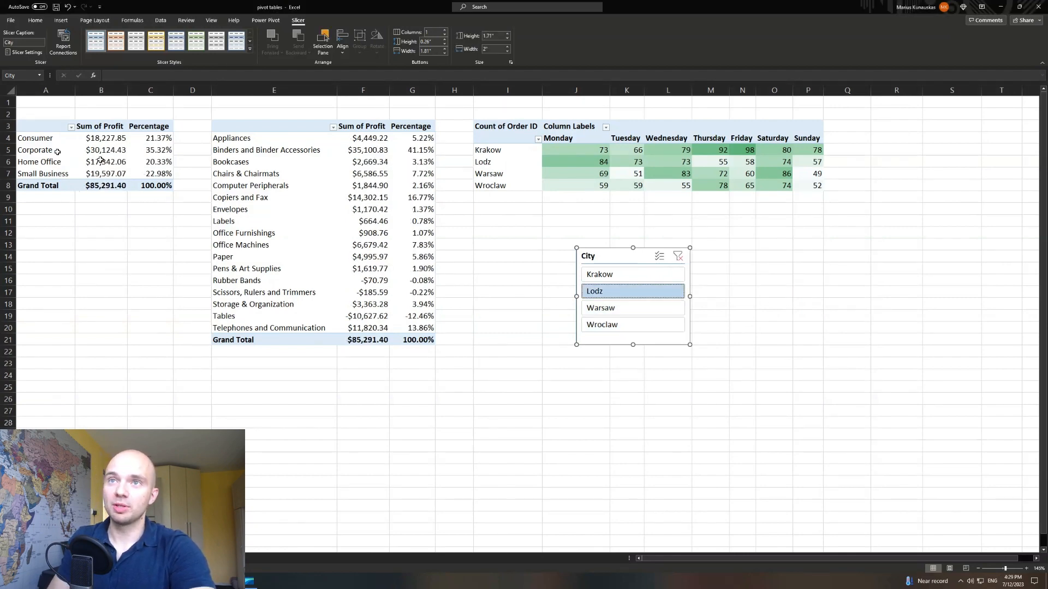
left_click(635, 309)
left_click(636, 325)
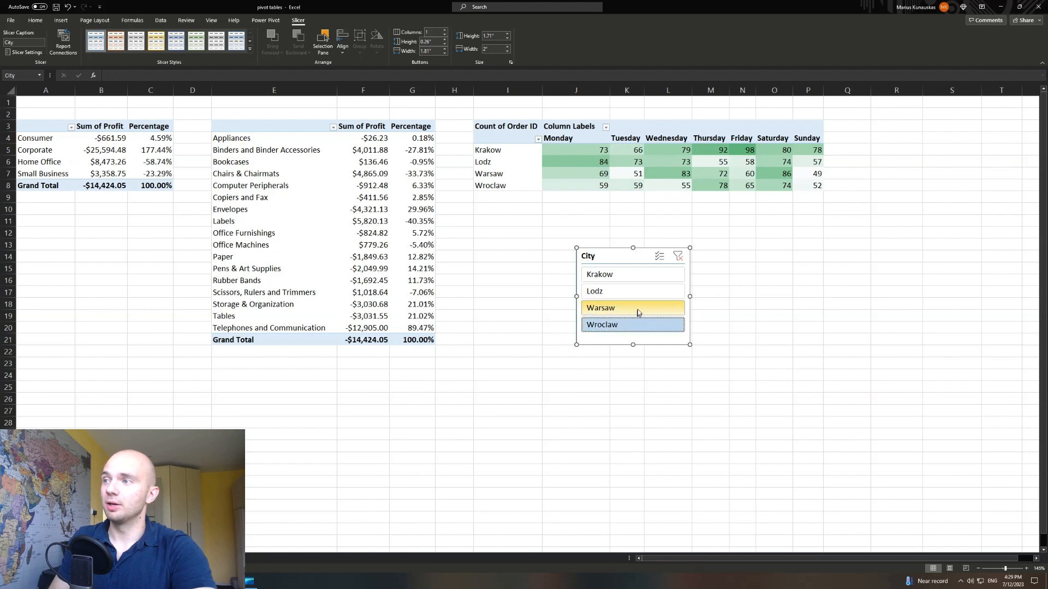
left_click(638, 309)
left_click(637, 292)
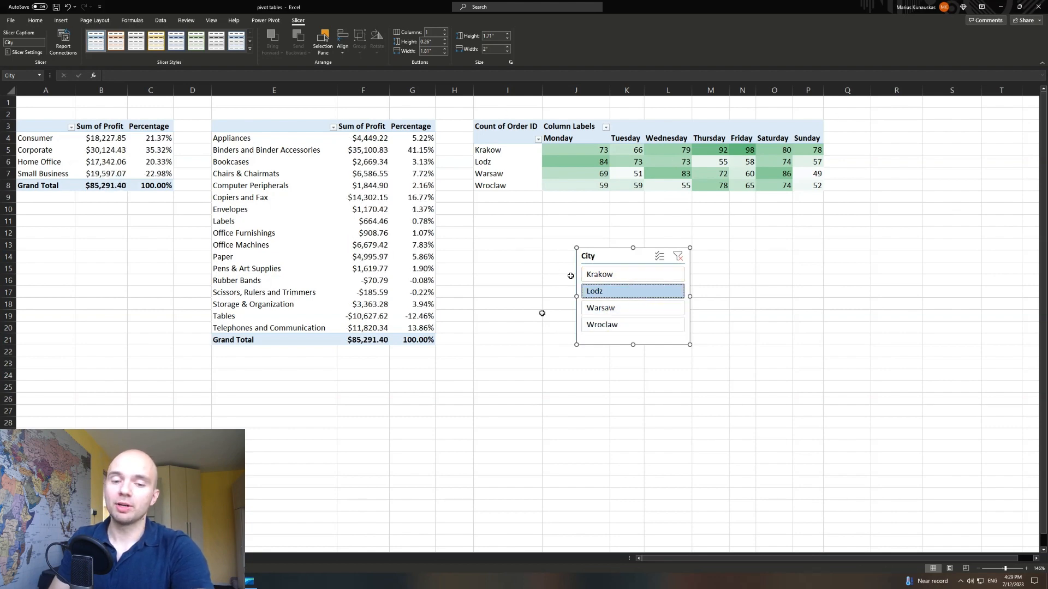
Add Warsaw and Wroclaw to the Lodz selection in the City slicer, and take Wroclaw out again
left_click(631, 309, "ctrl")
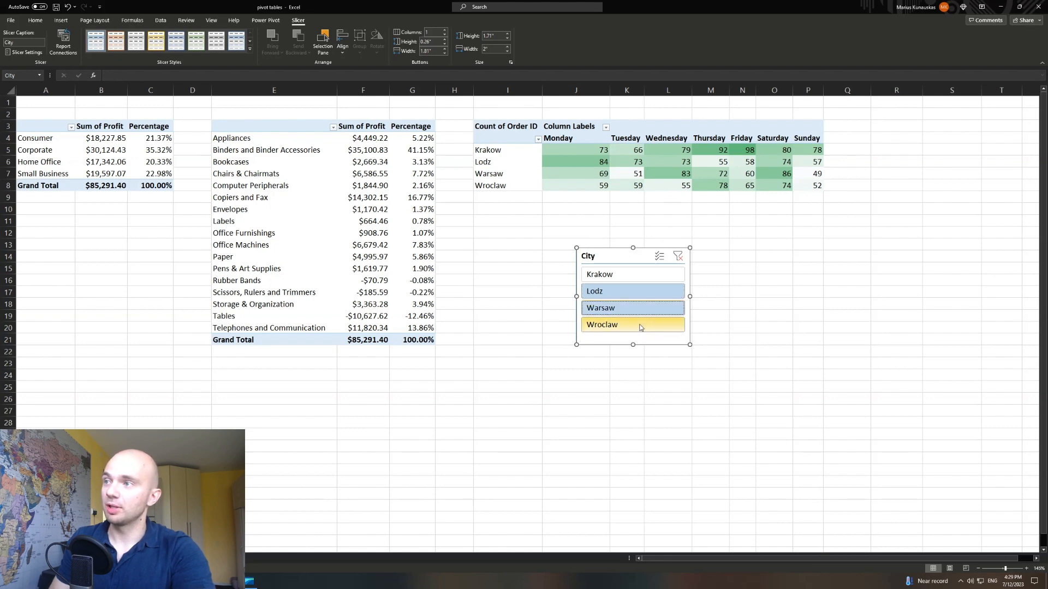
left_click(639, 326, "ctrl")
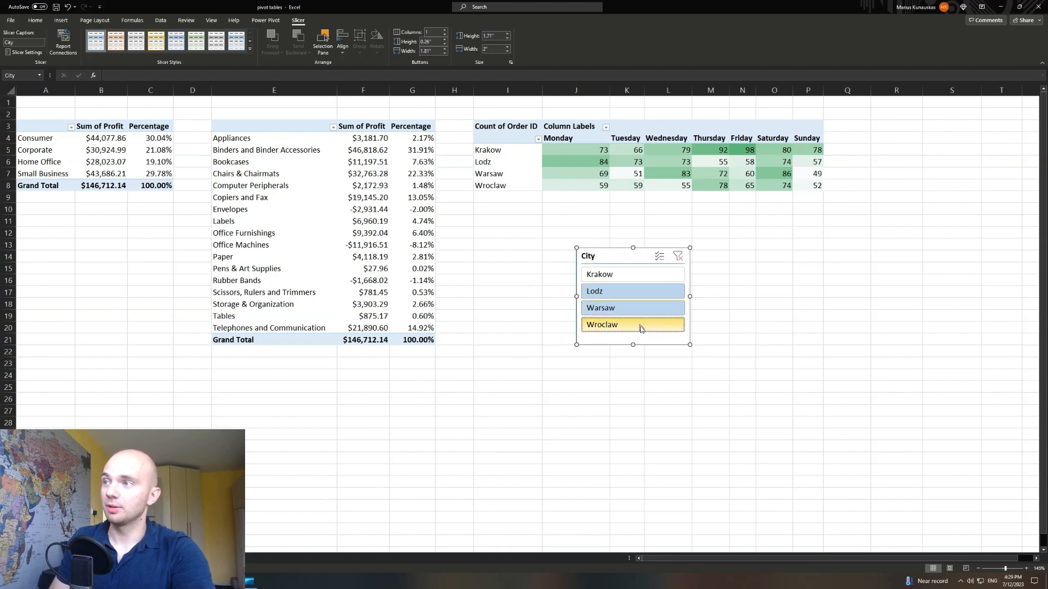
left_click(639, 326, "ctrl")
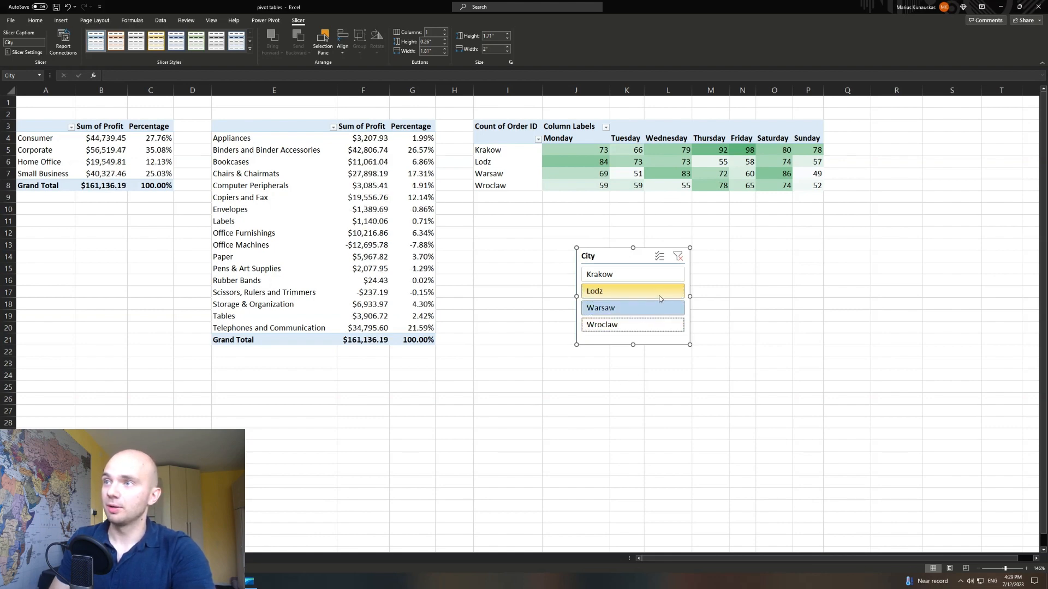
Clear the City slicer's filter and move the slicer closer to the sub-category PivotTable, starting around column I below the weekday PivotTable
left_click(677, 256)
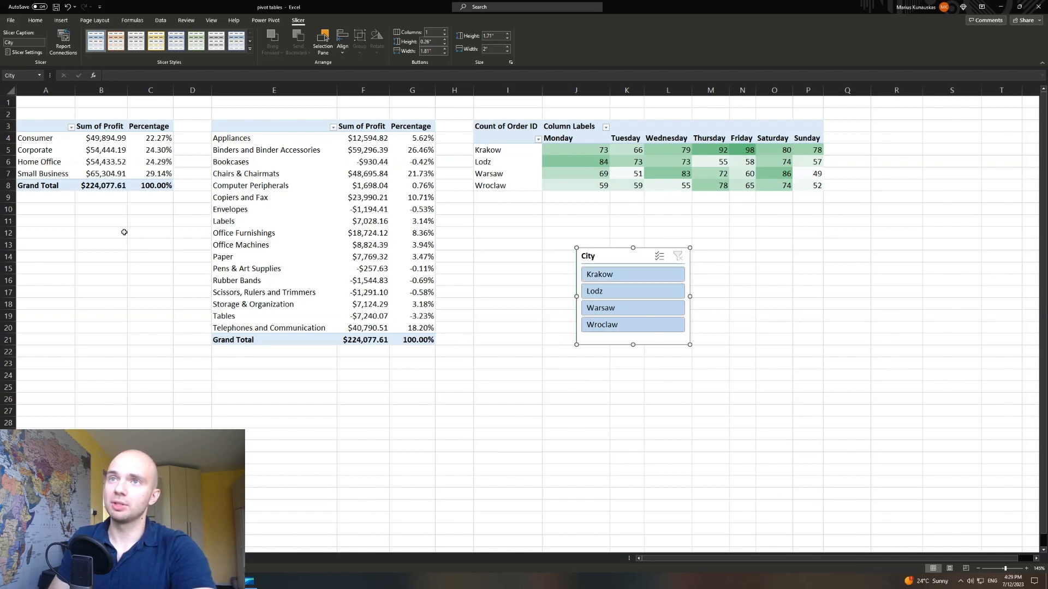
left_click_drag(605, 251, 492, 239)
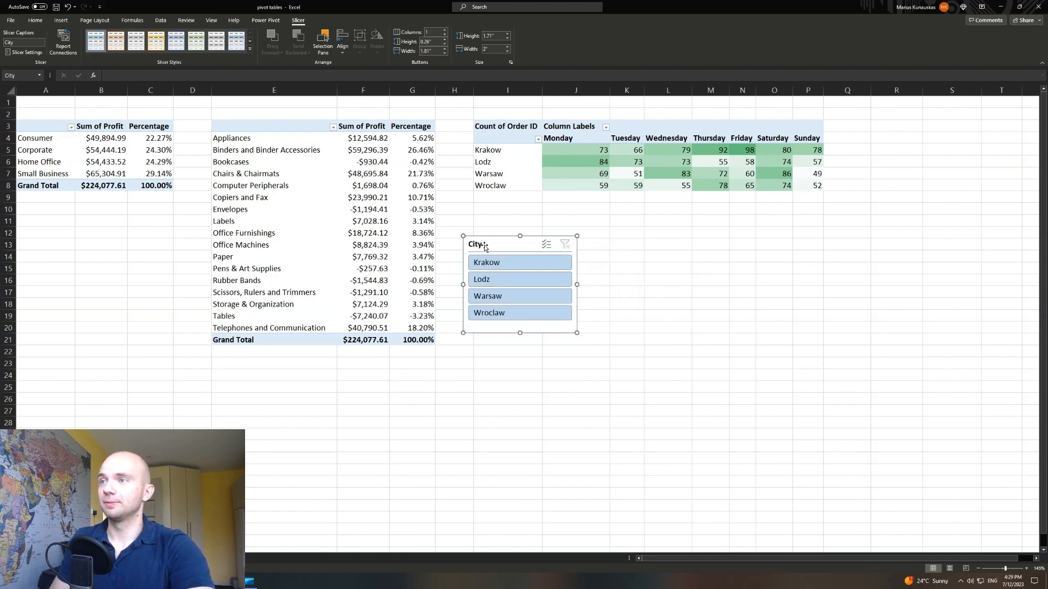